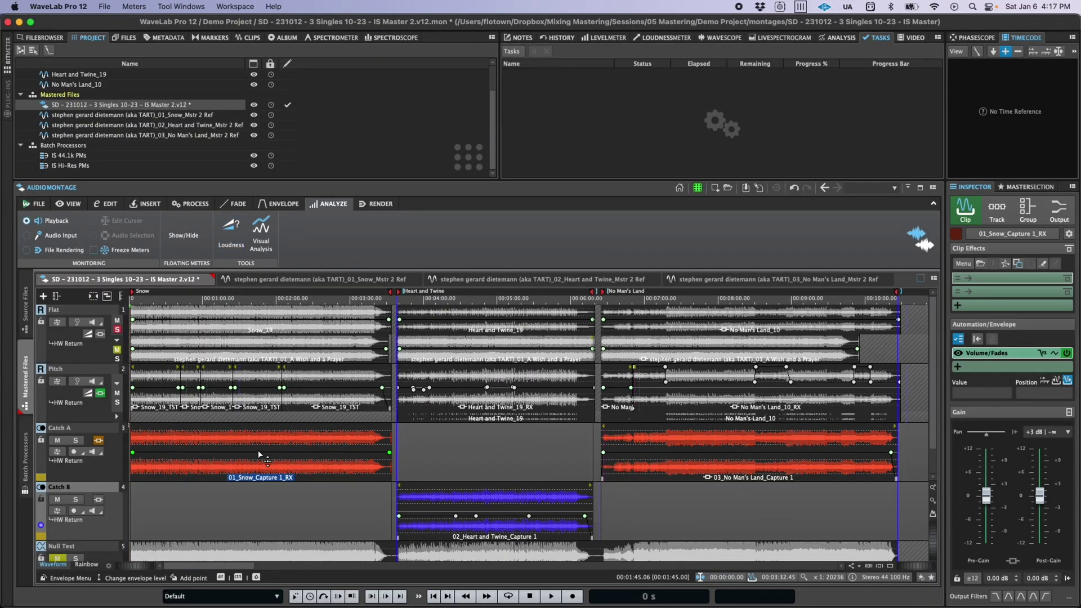
# Step: Select the 01_Snow_Capture 1_RX clip on the Catch A track
pyautogui.click(258, 455)
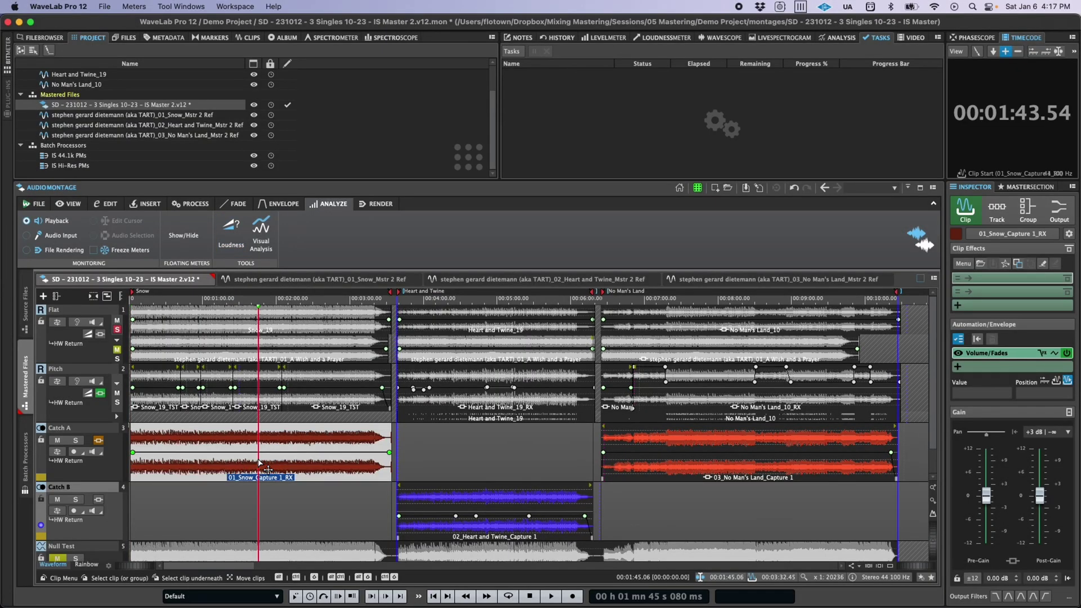
# Step: Add the Heart and Twine clip and run a Loudness analysis on the selected clips only
pyautogui.click(449, 521)
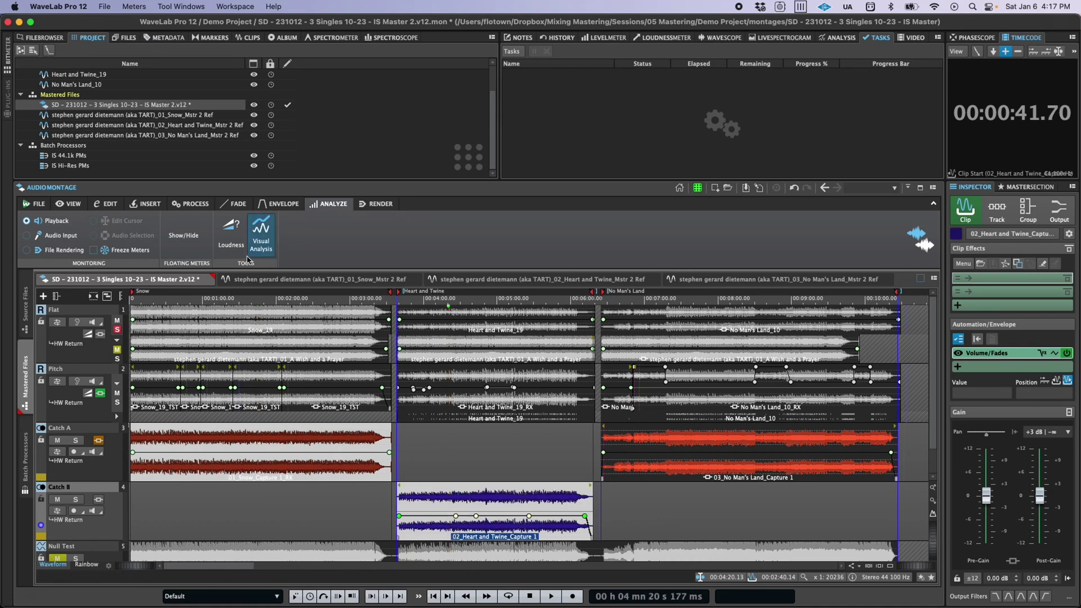
pyautogui.click(231, 232)
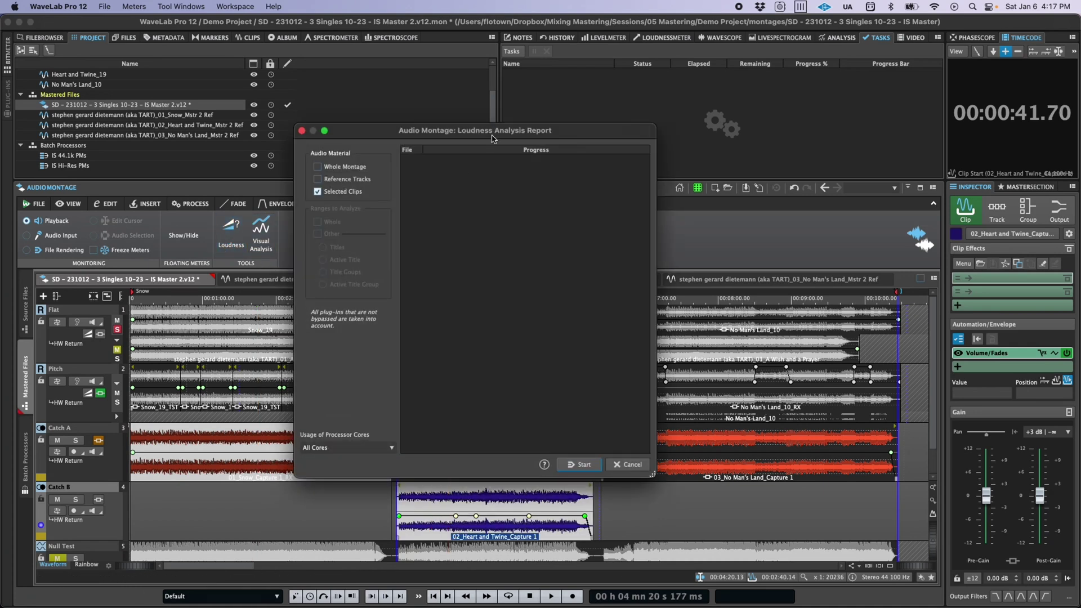
pyautogui.moveTo(492, 131); pyautogui.dragTo(497, 139)
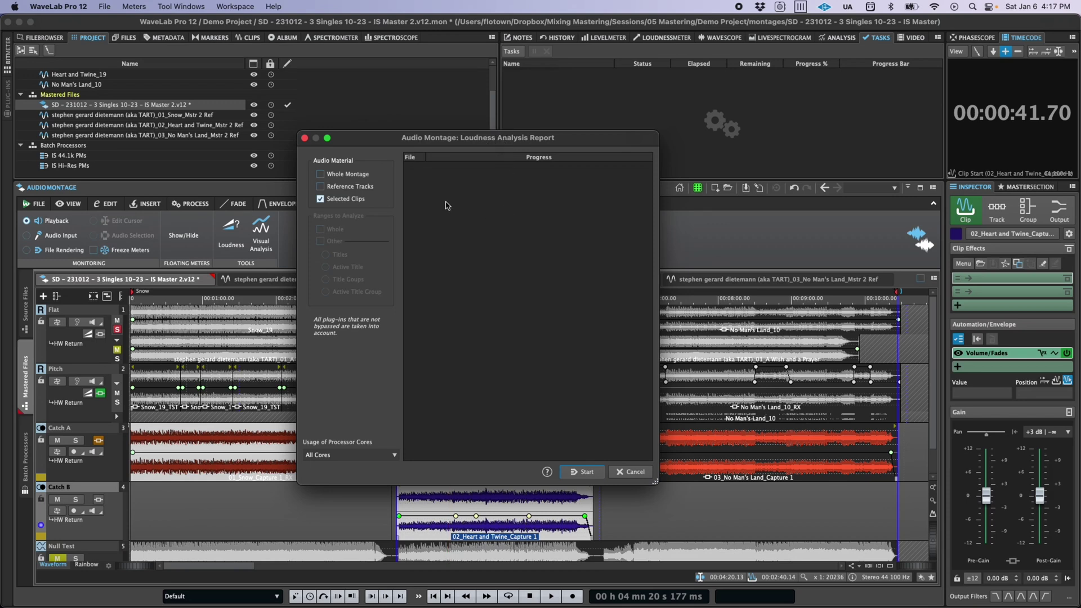
pyautogui.click(346, 175)
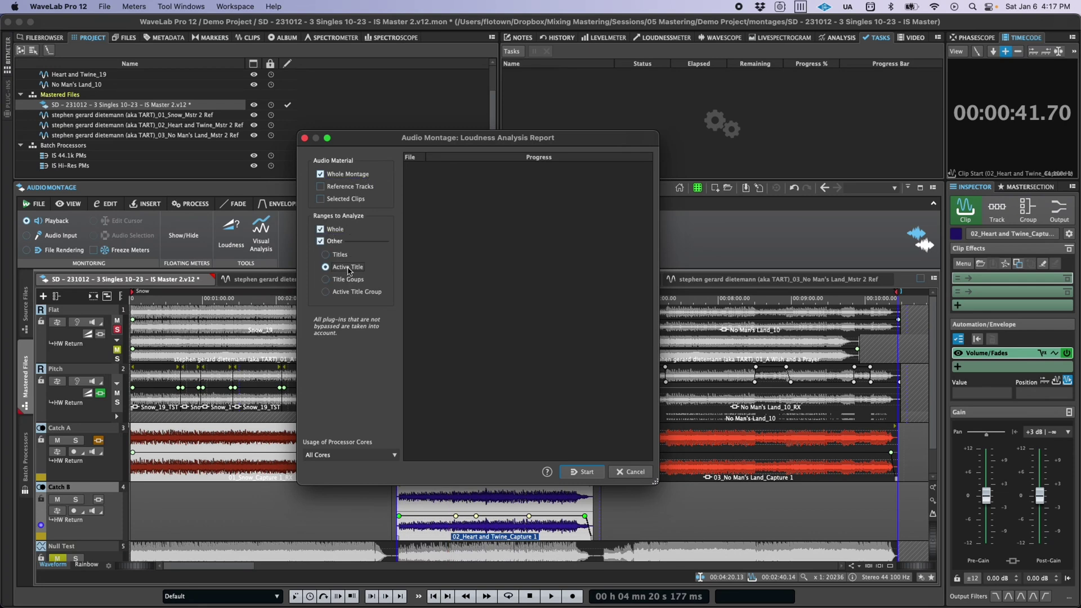
pyautogui.click(344, 200)
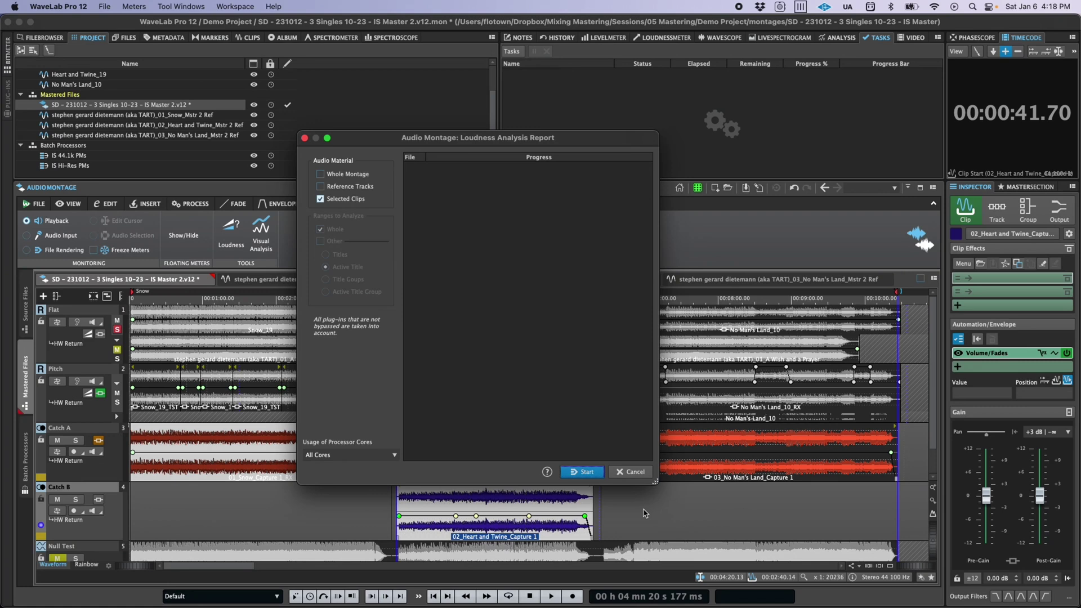
pyautogui.press('Return')
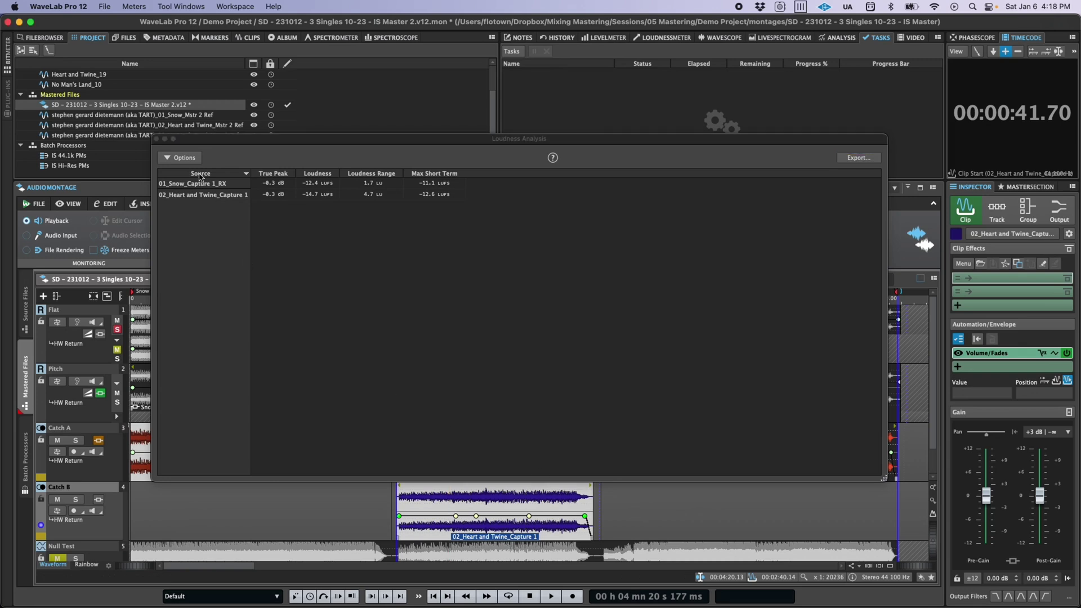
# Step: Add minimum short-term, maximum and minimum momentary, and loudness balance measurements
pyautogui.click(179, 158)
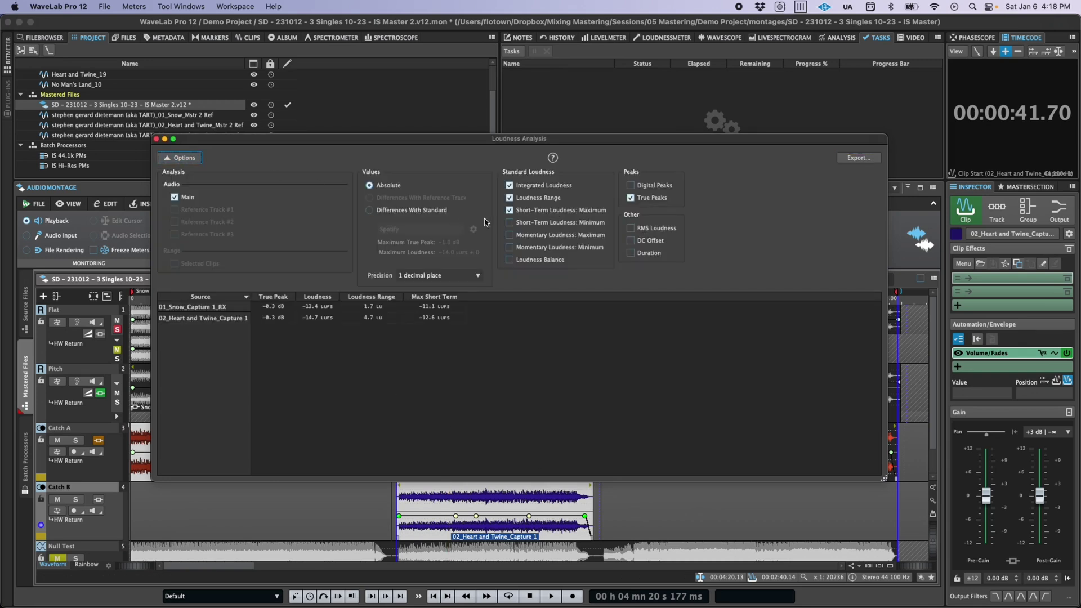
pyautogui.click(510, 222)
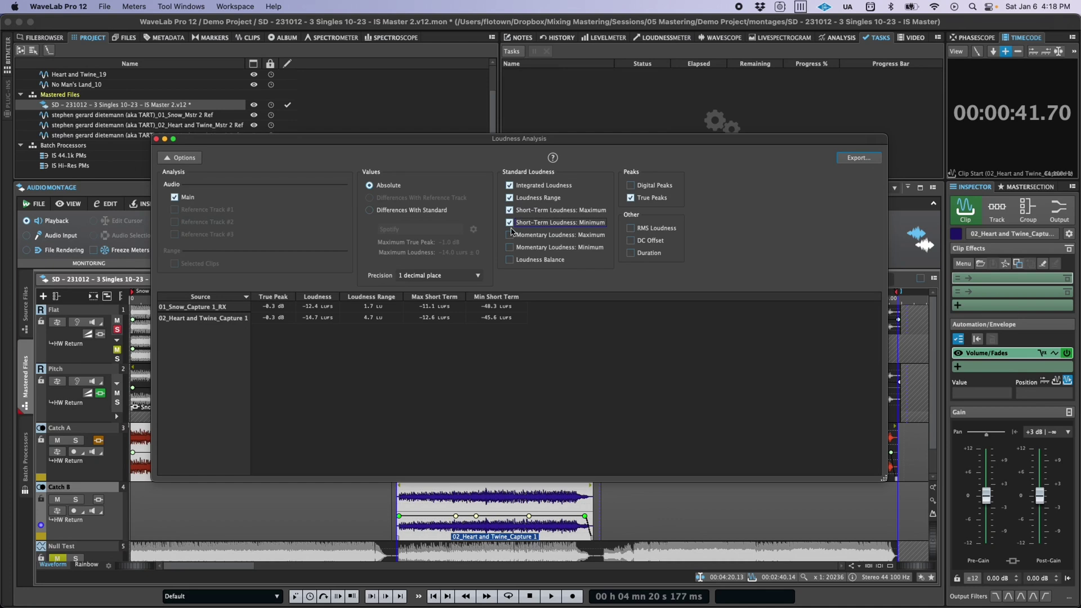
pyautogui.click(510, 235)
pyautogui.click(510, 249)
pyautogui.click(510, 260)
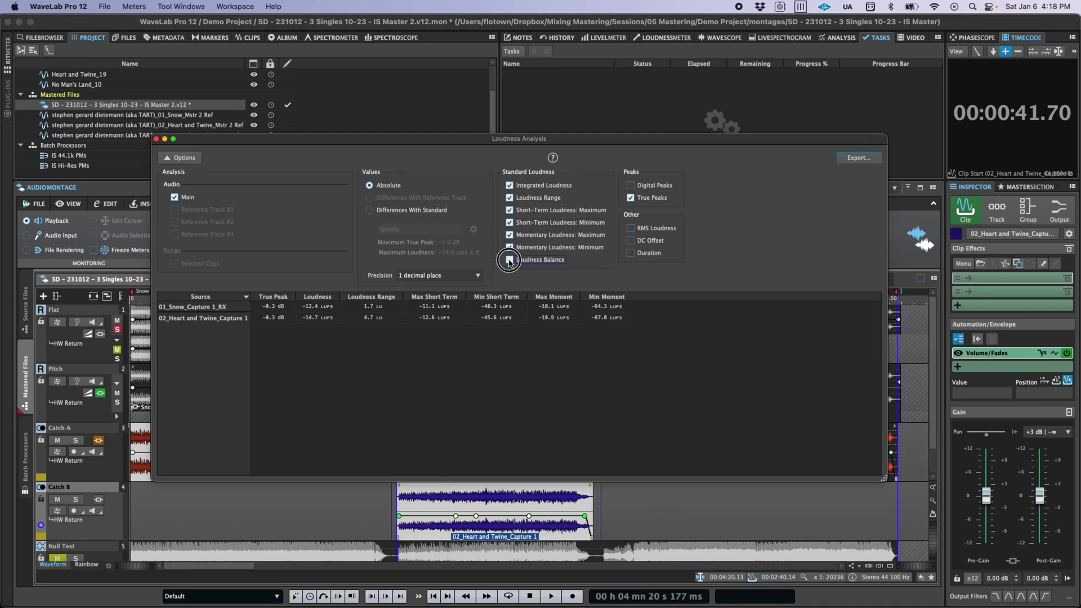
# Step: Add digital peak, RMS and DC offset columns, then view Table Export's file formats
pyautogui.click(631, 185)
pyautogui.click(631, 228)
pyautogui.click(630, 240)
pyautogui.click(858, 157)
pyautogui.click(561, 177)
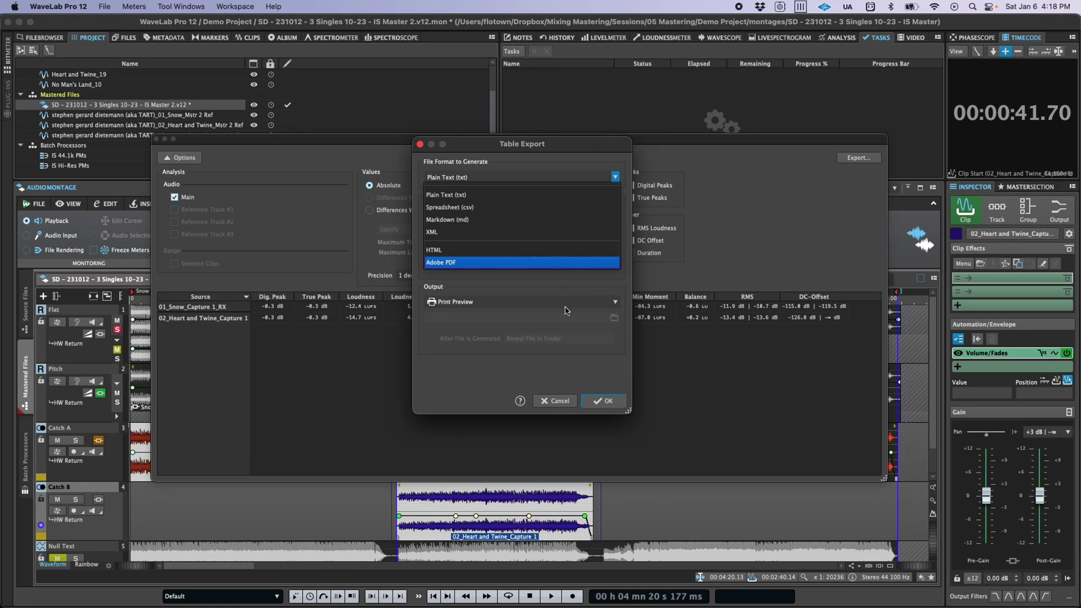
# Step: Keep Plain Text and cancel the Table Export dialog
pyautogui.click(558, 403)
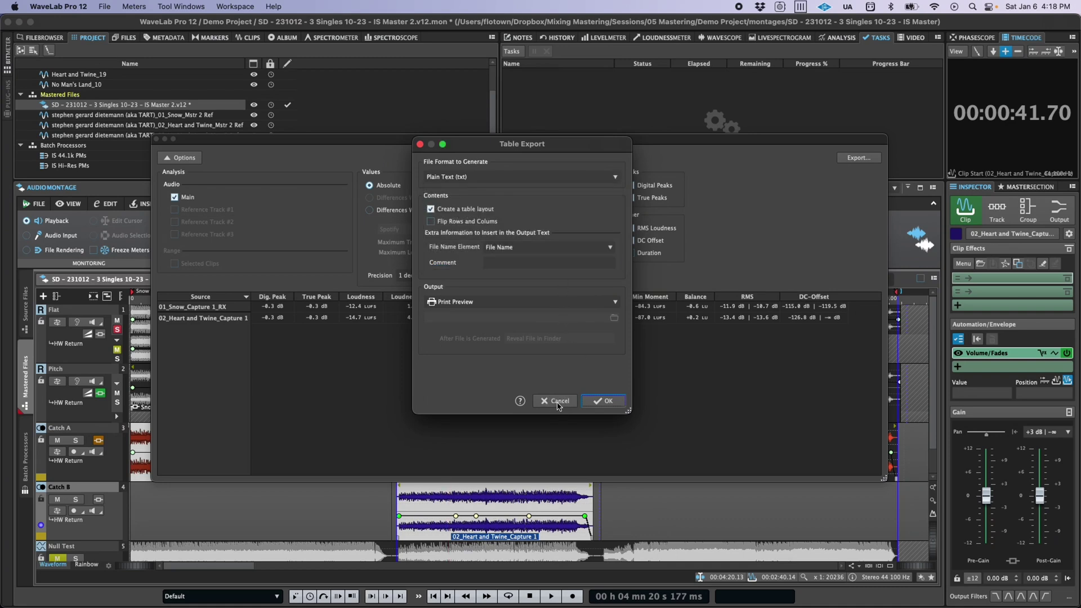
pyautogui.click(557, 401)
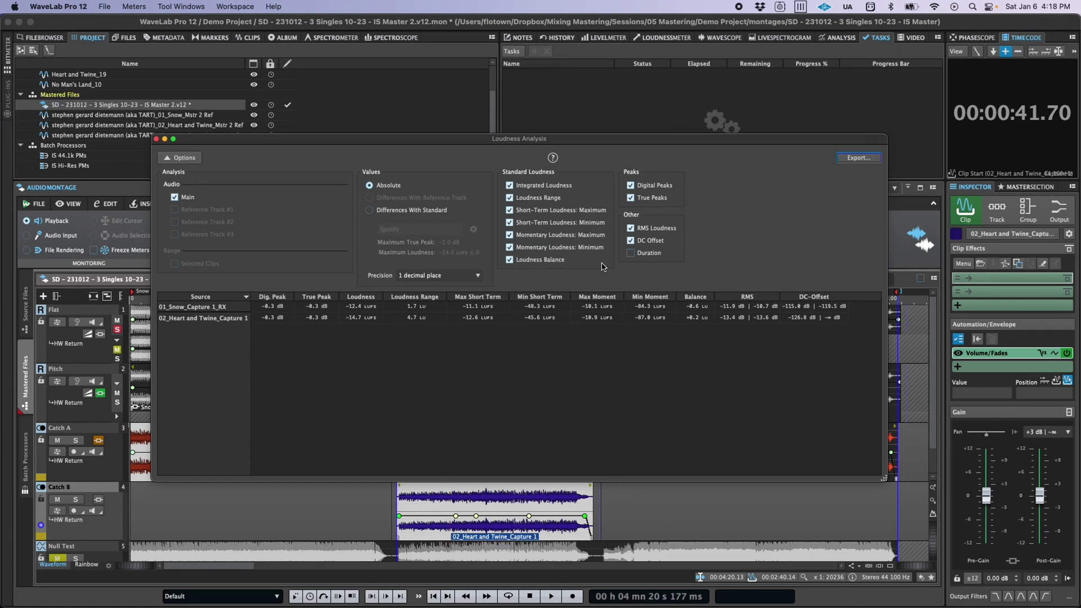
# Step: Remove the digital peak column, leaving Duration off and Loudness Balance on
pyautogui.click(631, 254)
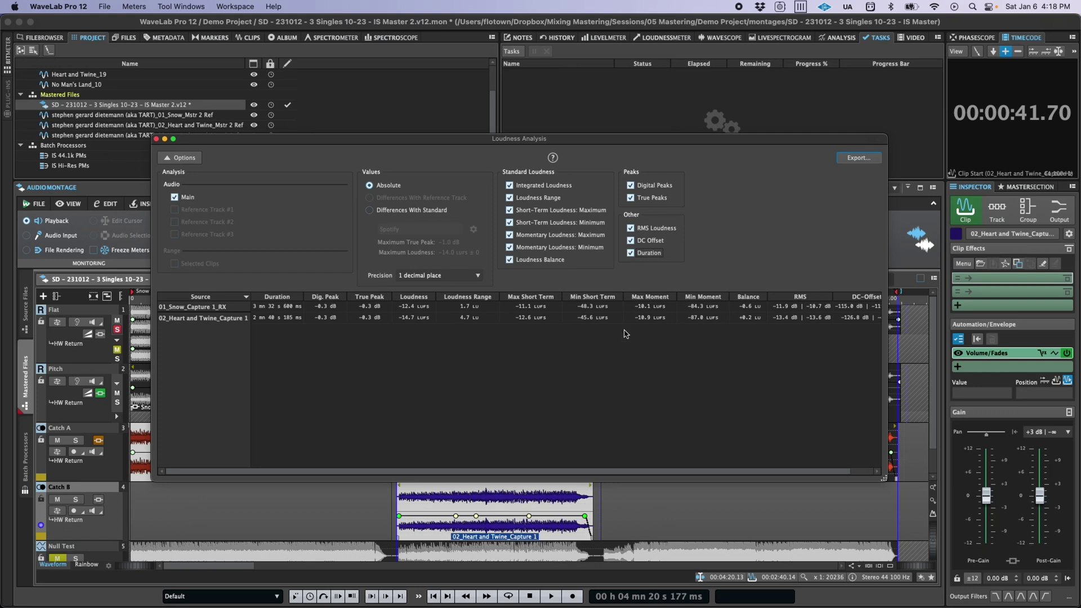
pyautogui.moveTo(591, 472)
pyautogui.mouseDown()
pyautogui.moveTo(650, 473)
pyautogui.moveTo(599, 471)
pyautogui.mouseUp()
pyautogui.click(630, 253)
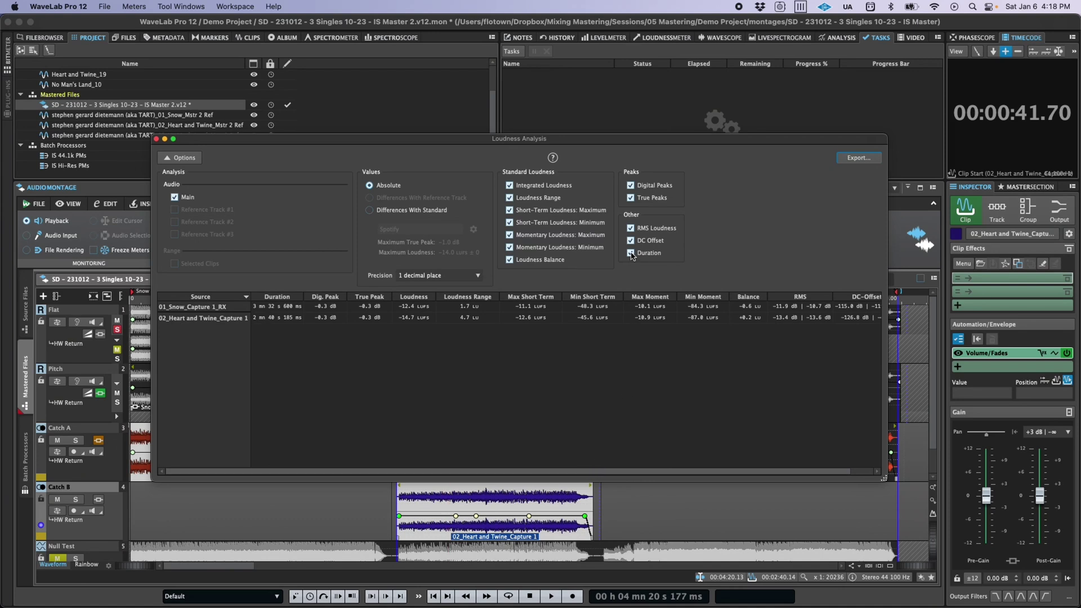
pyautogui.click(630, 186)
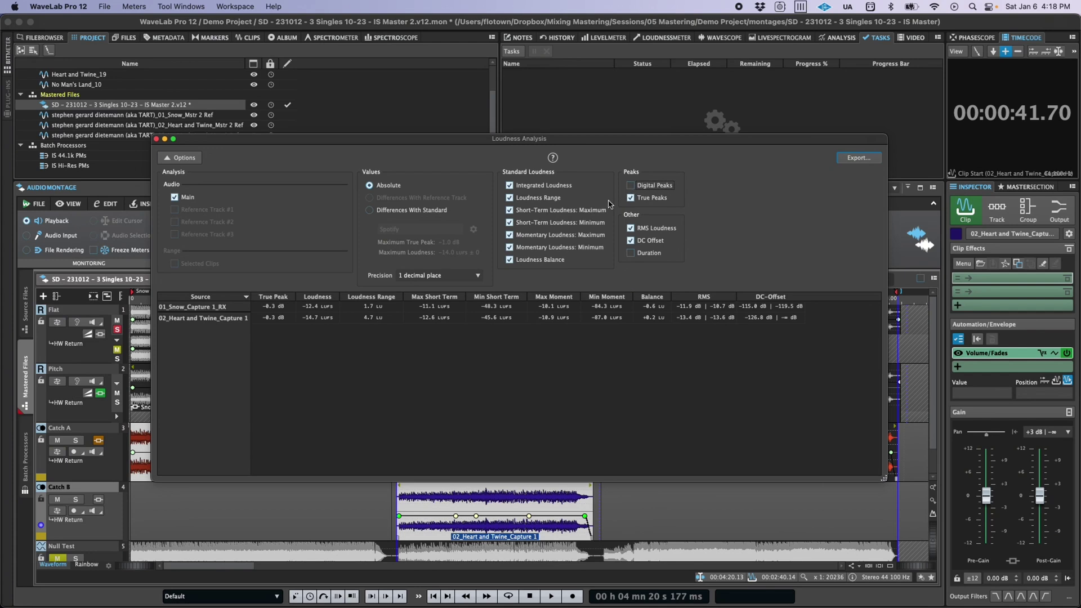
pyautogui.click(511, 260)
pyautogui.click(510, 261)
# Step: Show differences against SpotifyLoud, AppleMusic, then Netflix standards, and close the loudness report
pyautogui.click(423, 211)
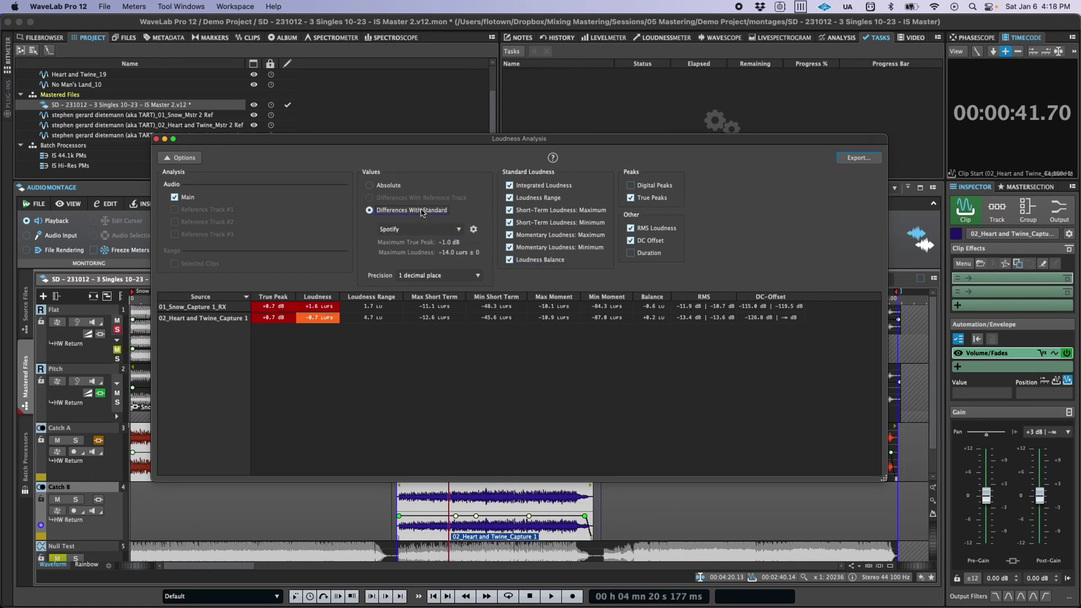
pyautogui.click(458, 230)
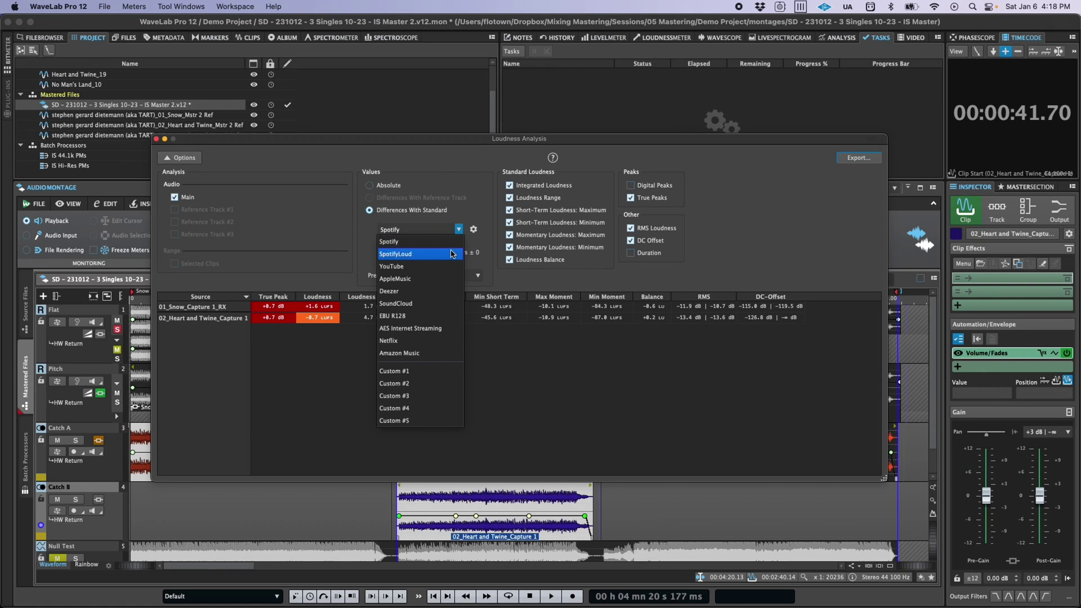
pyautogui.click(454, 254)
pyautogui.click(458, 230)
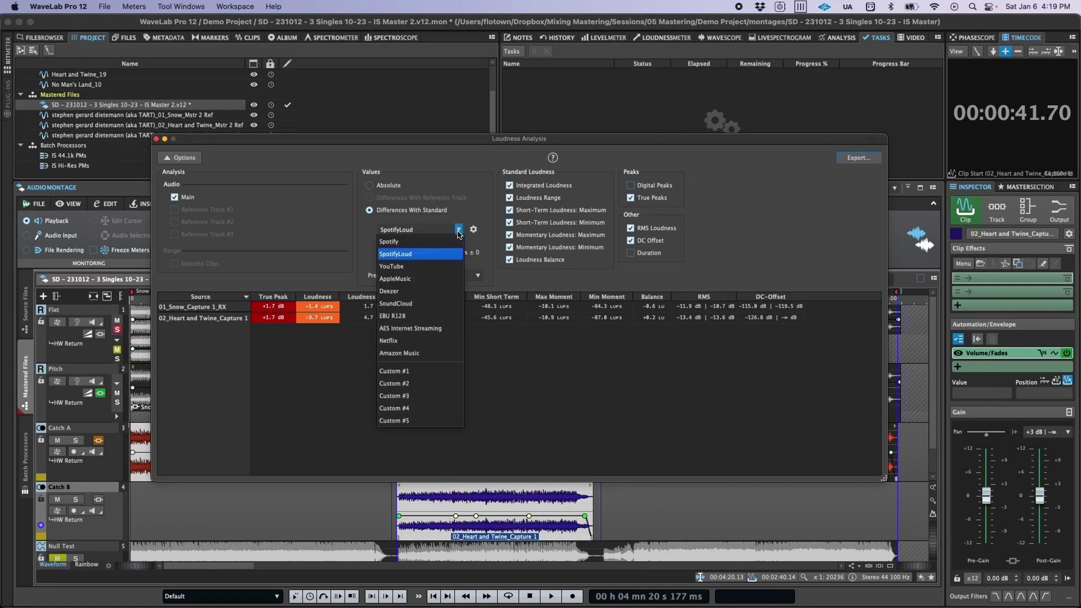
pyautogui.click(435, 278)
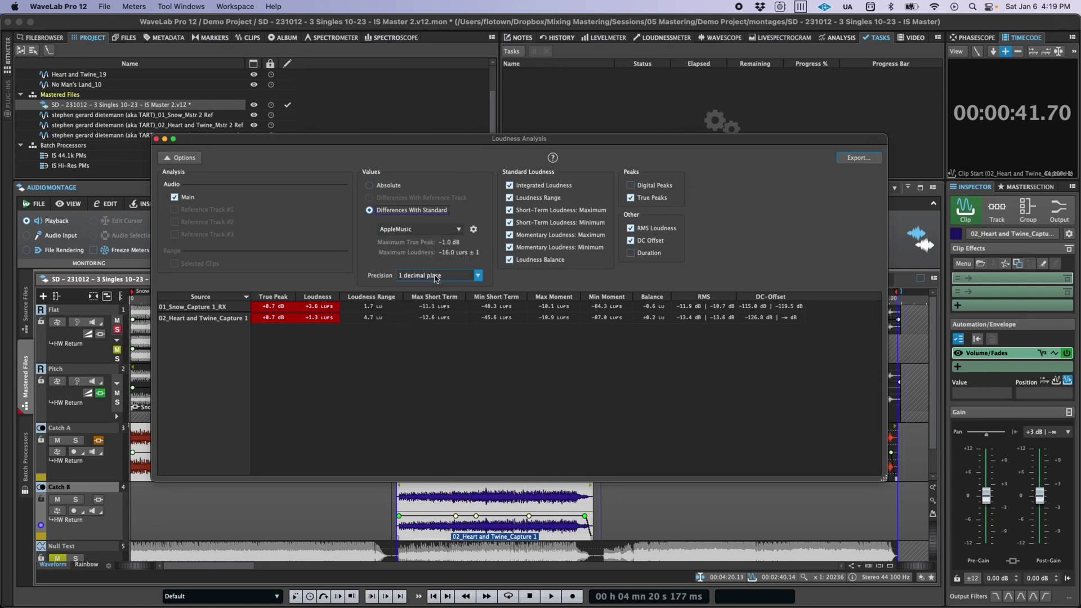
pyautogui.click(444, 232)
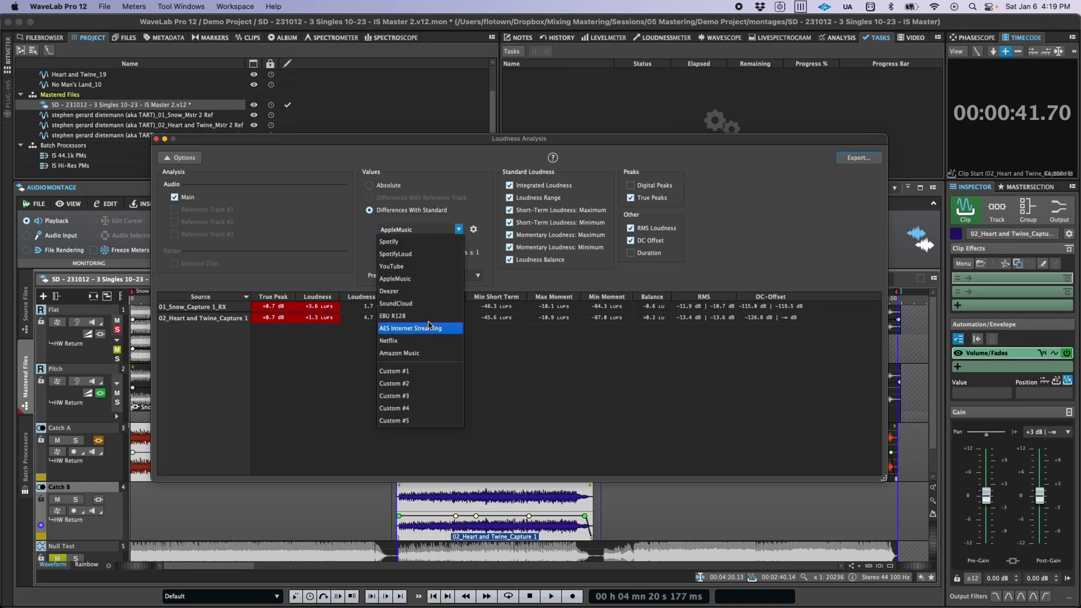
pyautogui.click(427, 341)
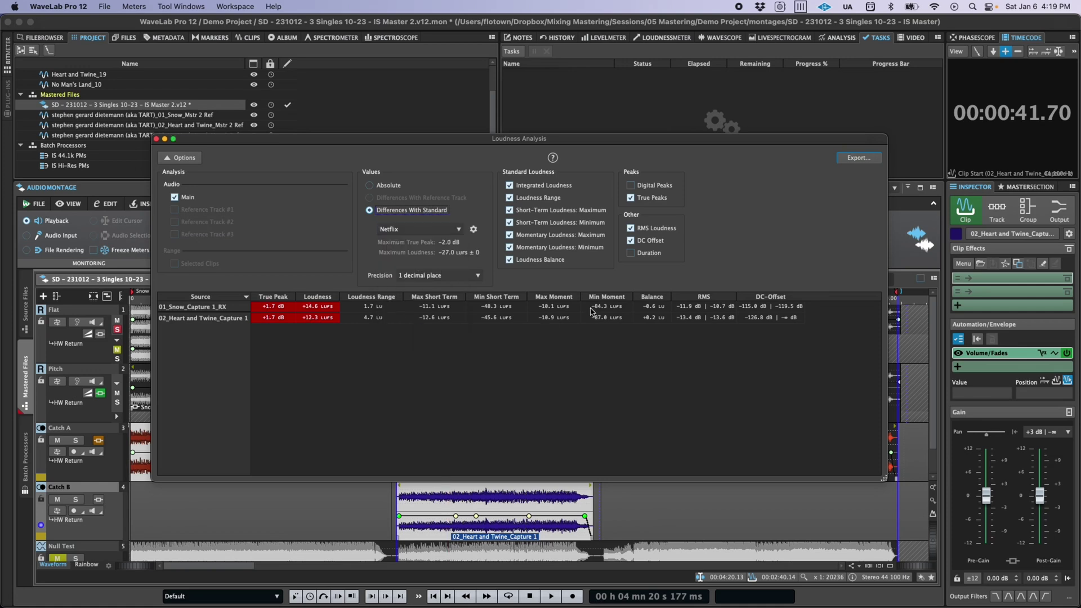
pyautogui.click(156, 139)
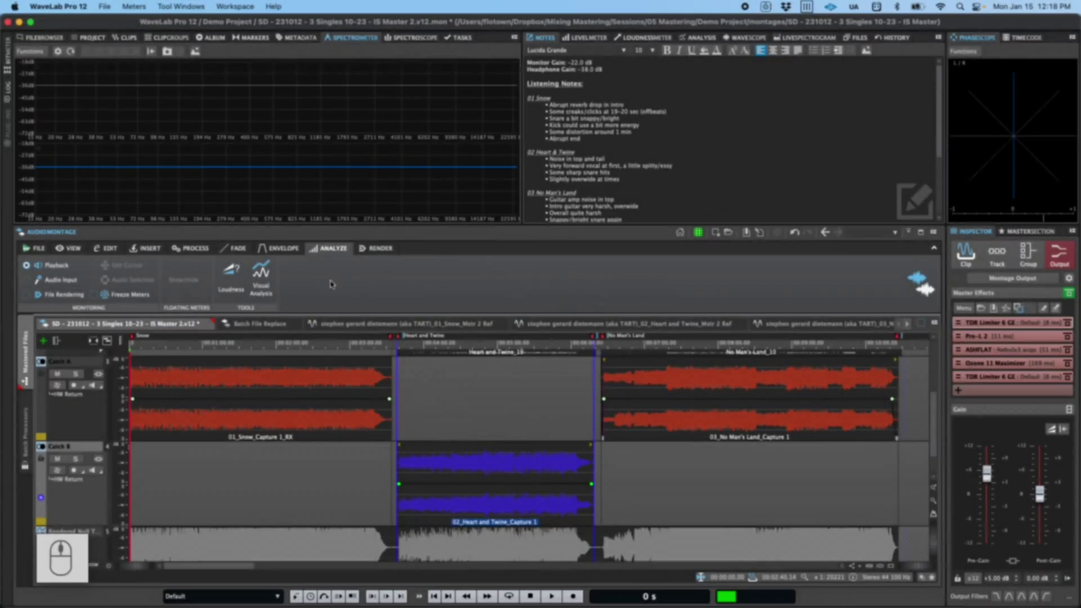
# Step: Open Visual Analysis showing a Loudness Profile with True Peaks, LRA and Short-Term curves
pyautogui.click(262, 280)
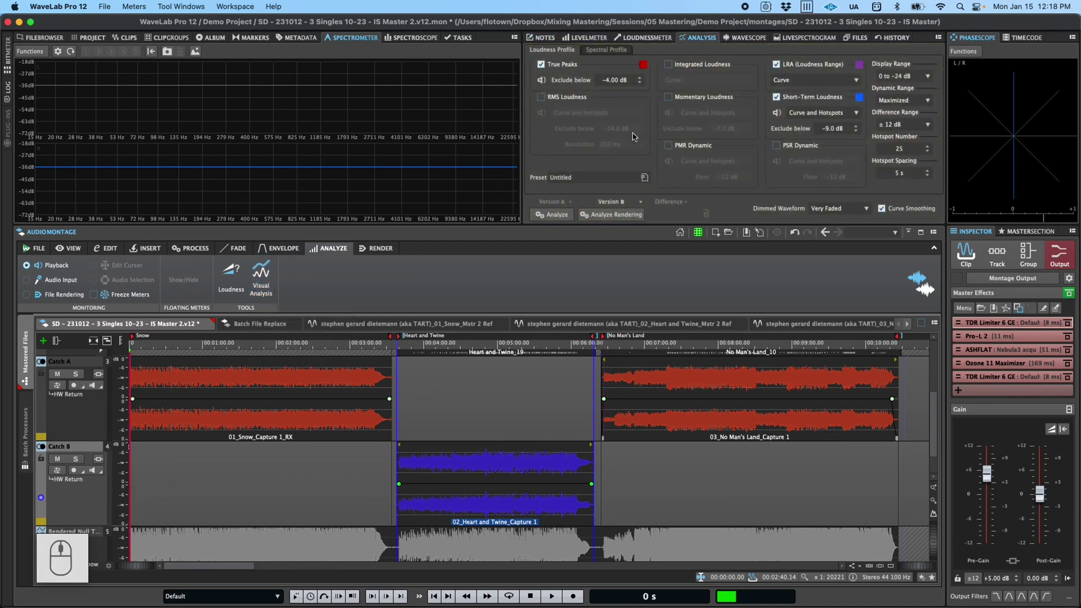
# Step: Store loudness curves on the Snow and Heart and Twine clips as Version A, then reselect Snow
pyautogui.click(346, 430)
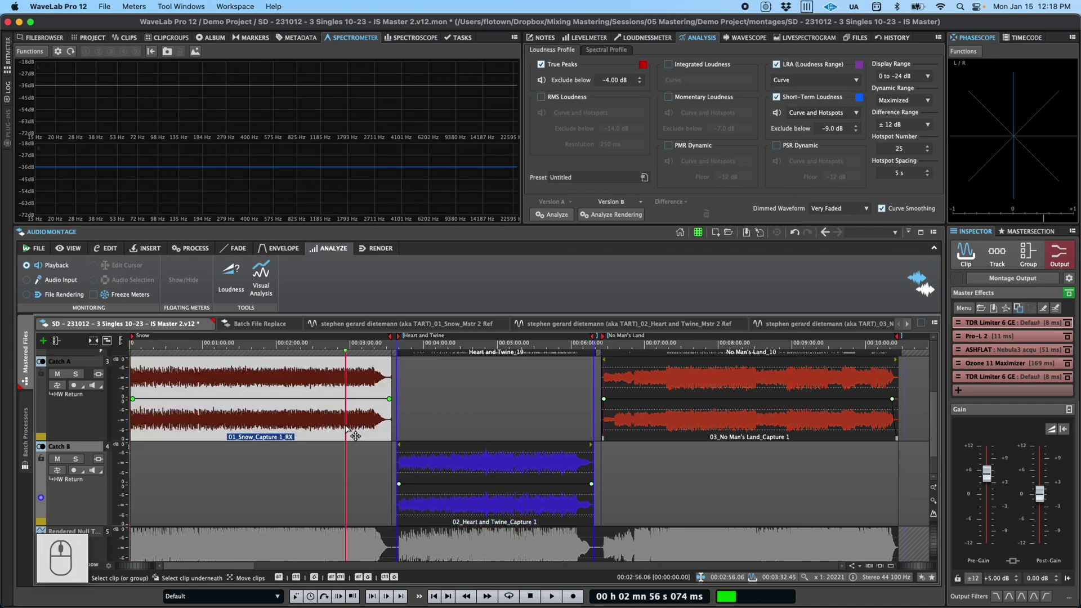
pyautogui.keyDown('shift'); pyautogui.click(471, 505); pyautogui.keyUp('shift')
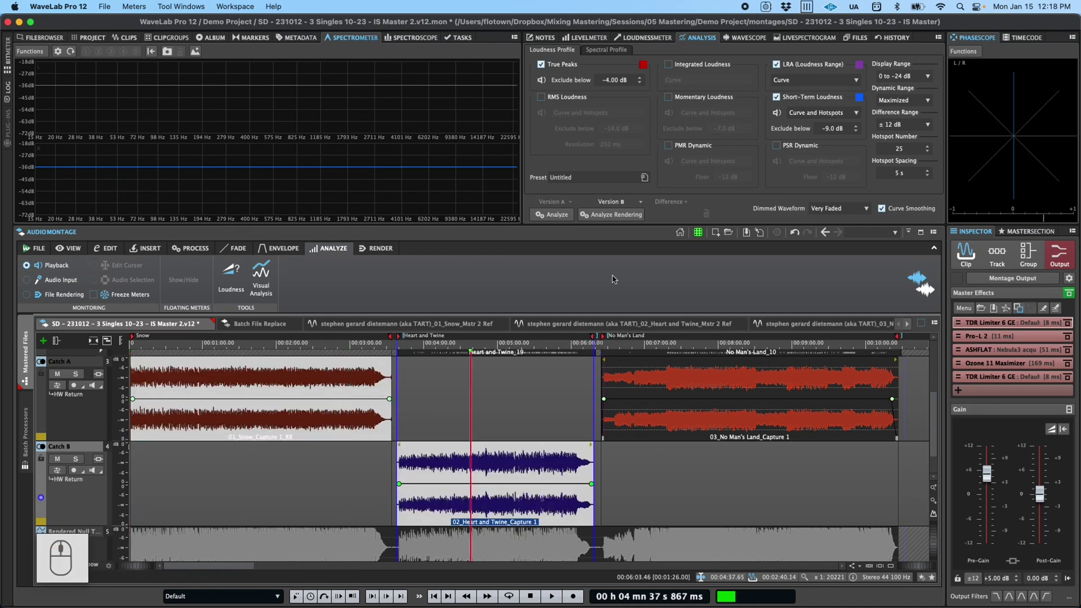
pyautogui.click(558, 215)
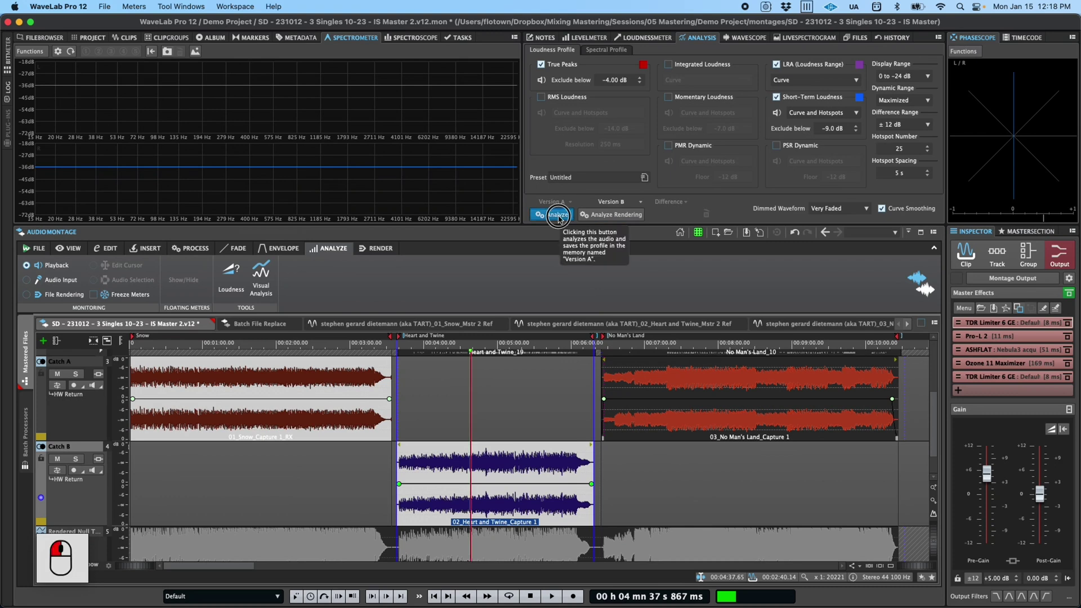
pyautogui.click(510, 414)
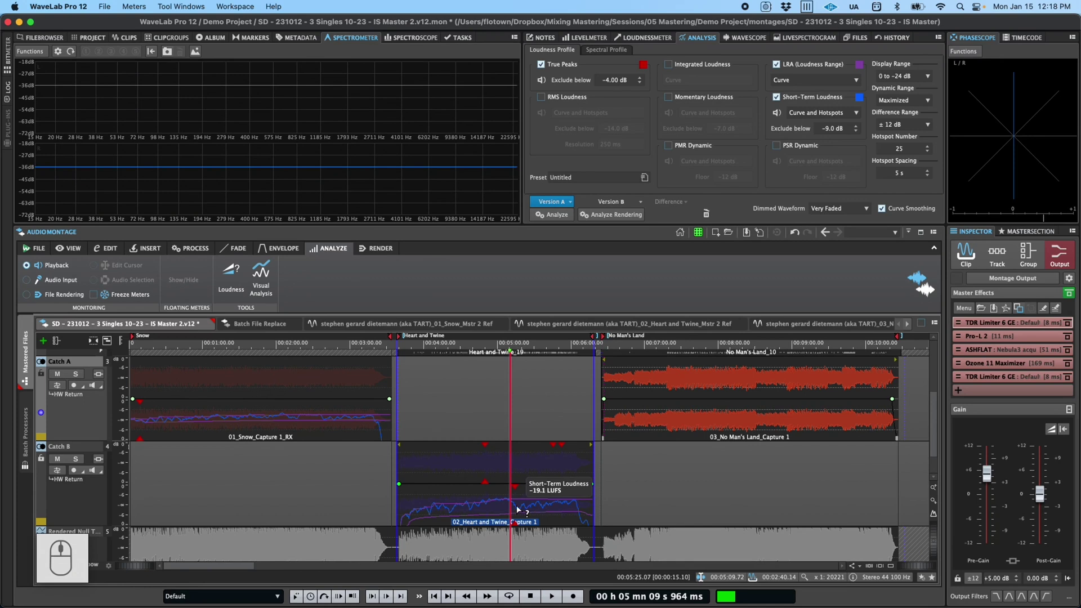
pyautogui.click(341, 430)
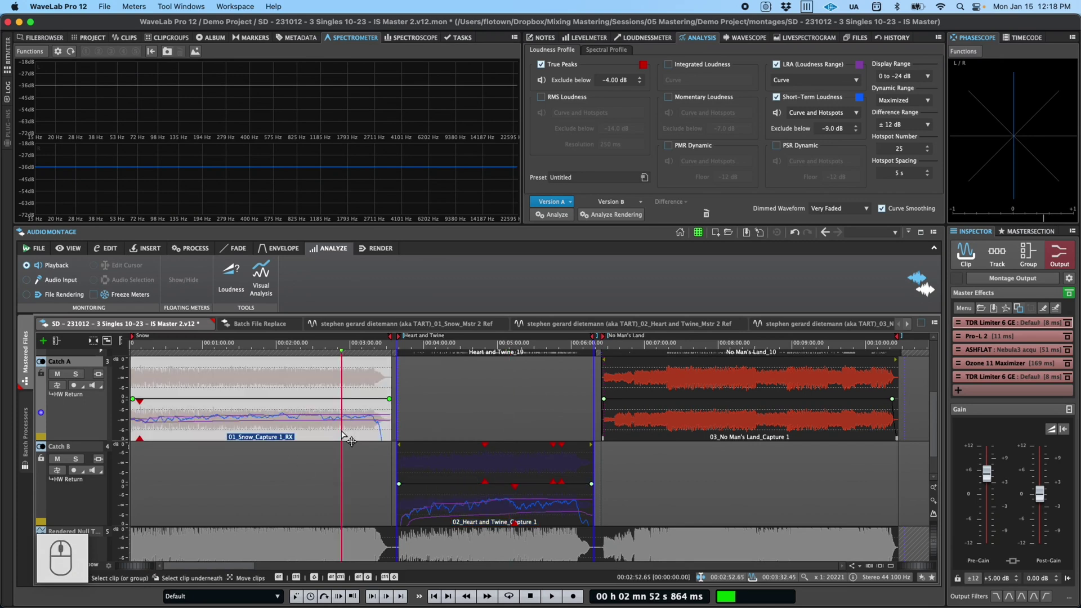
# Step: Zoom to the Snow clip and try RMS and momentary curves, leaving both off
pyautogui.click(891, 566)
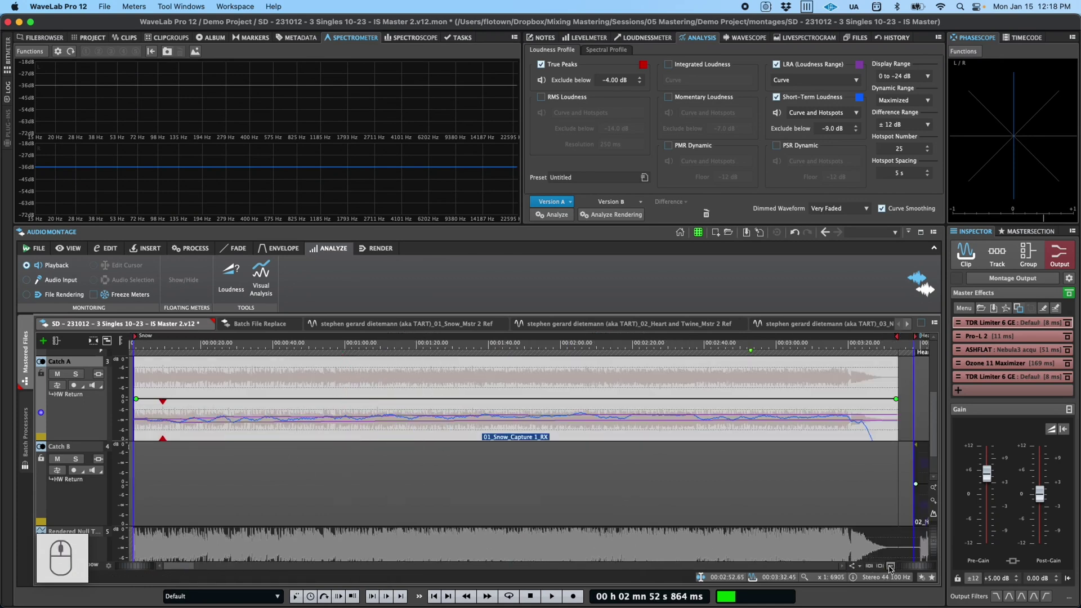
pyautogui.click(541, 96)
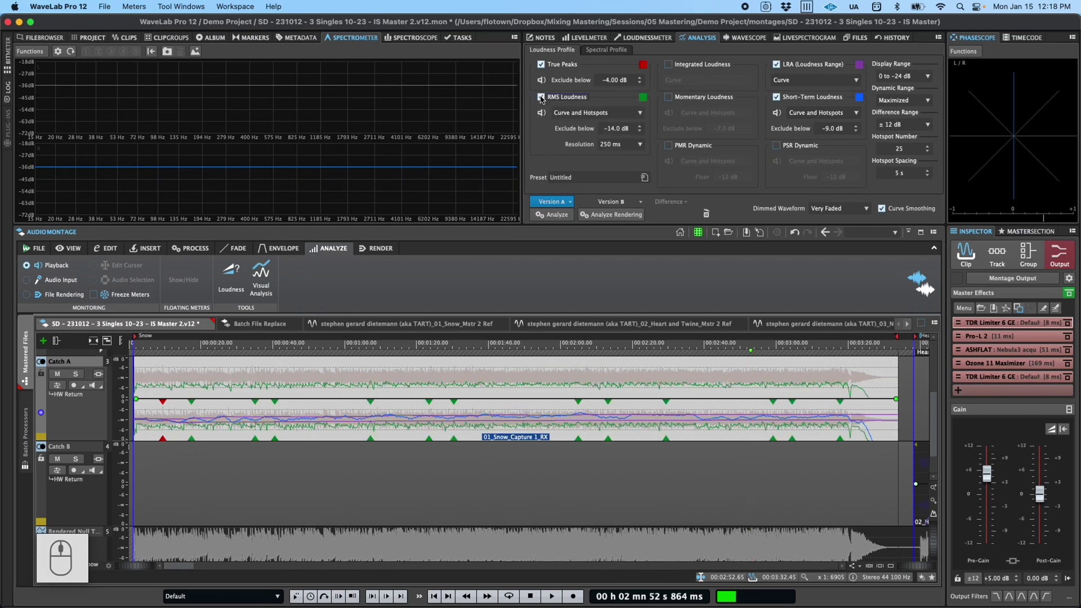
pyautogui.click(541, 97)
pyautogui.click(668, 97)
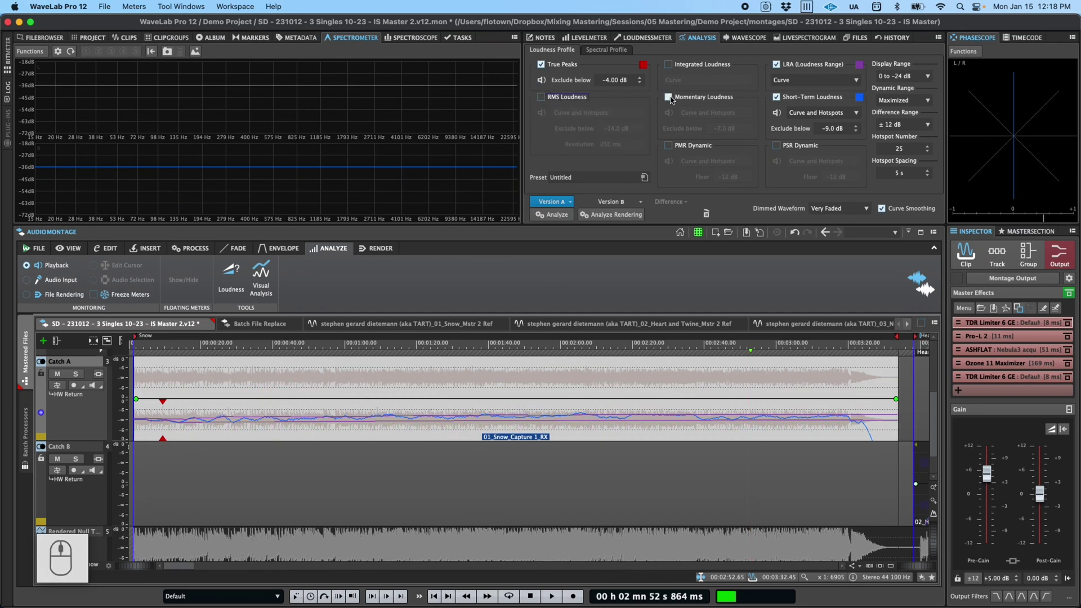
pyautogui.click(669, 96)
# Step: Set the loudness range display to Average
pyautogui.click(818, 80)
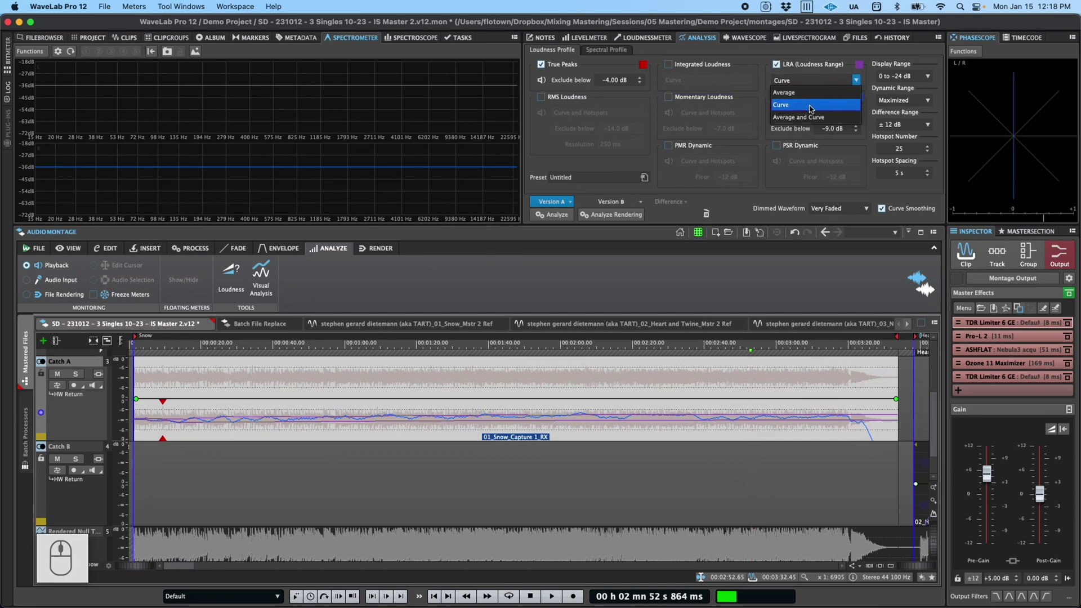
pyautogui.click(812, 94)
pyautogui.click(811, 80)
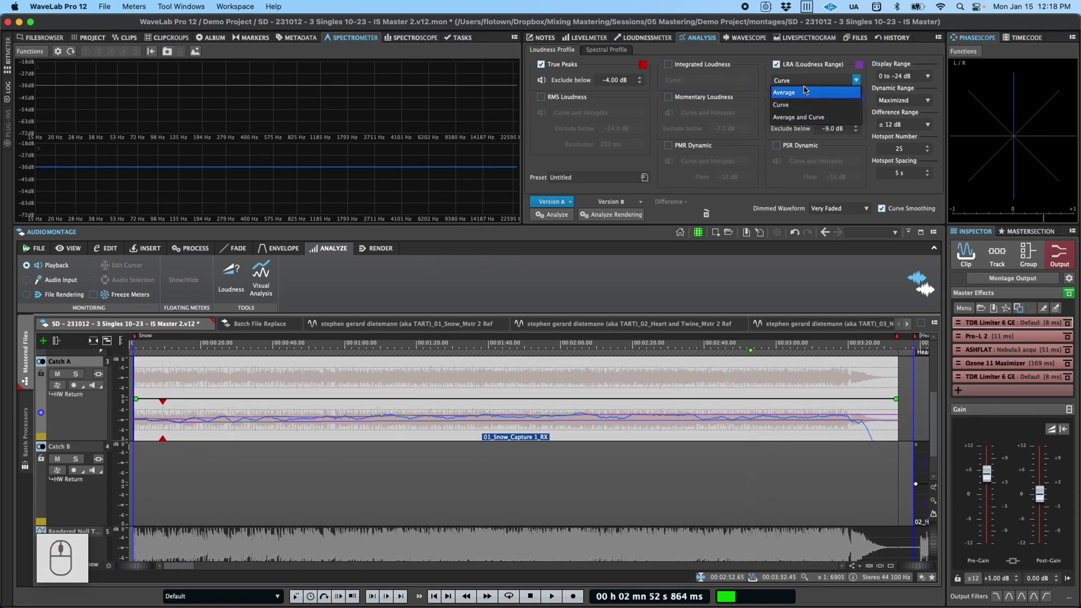
pyautogui.click(811, 101)
pyautogui.scroll(-4, 605, 84)
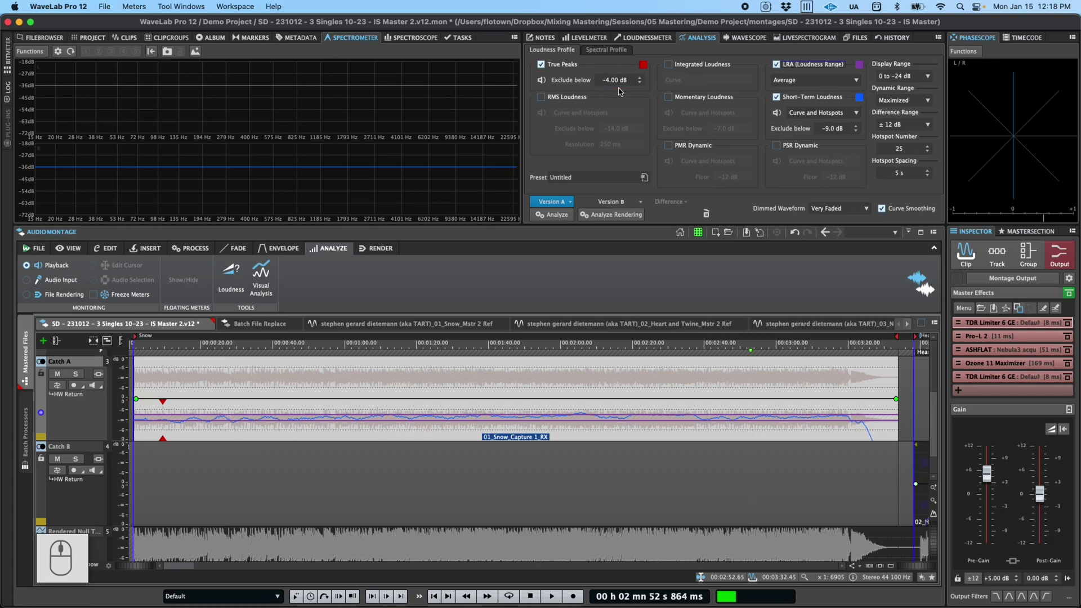
pyautogui.scroll(4, 604, 84)
pyautogui.moveTo(515, 421)
# Step: Maximize the Catch A track and open the Audio Rendering dialog via Analyze Rendering
pyautogui.click(51, 436)
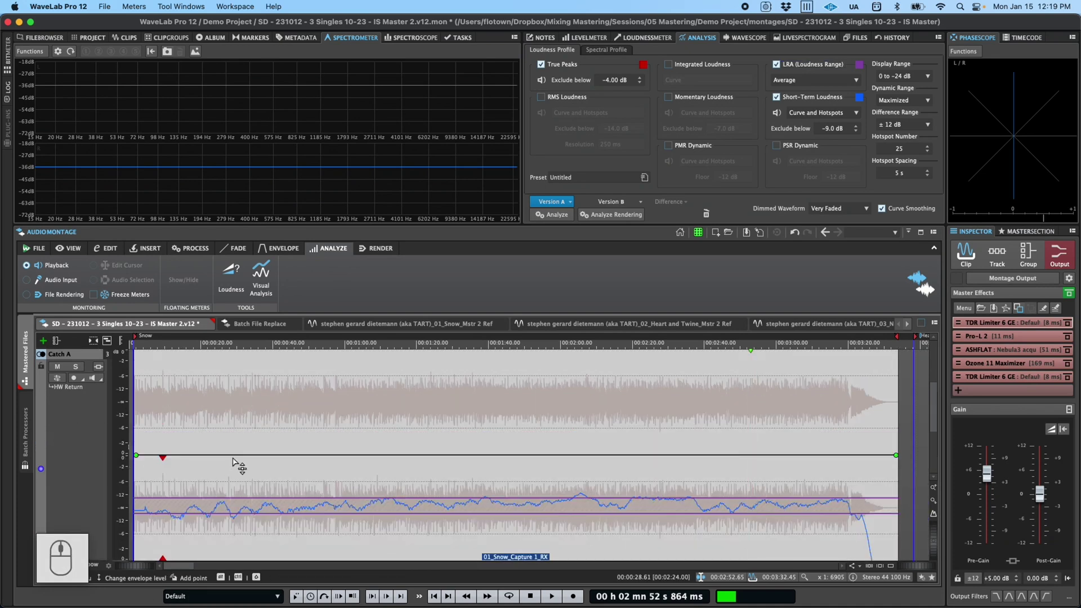
pyautogui.scroll(-1, 233, 462)
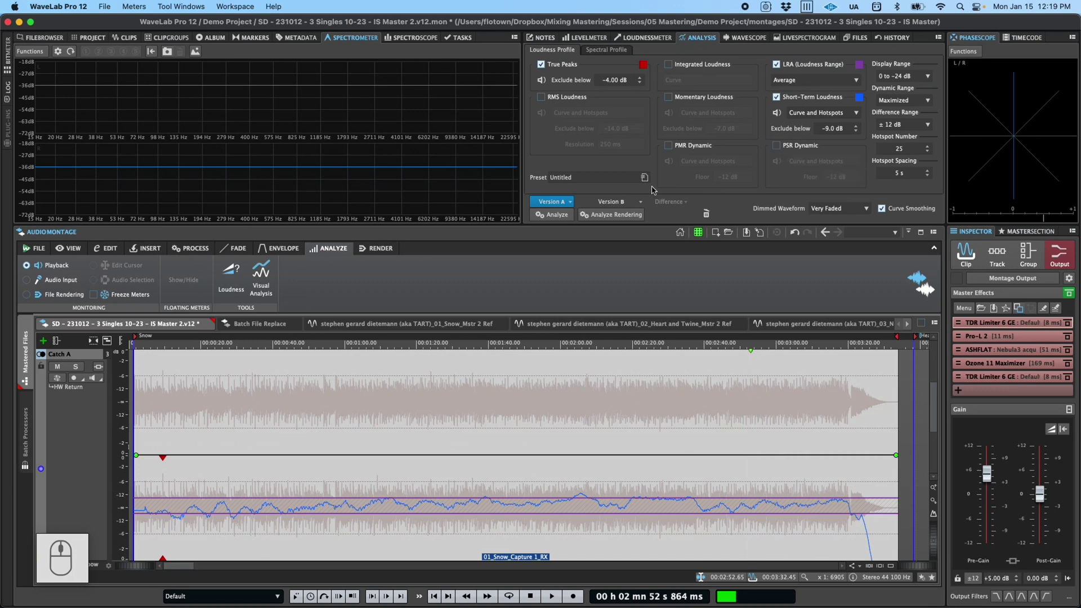
pyautogui.click(554, 217)
pyautogui.click(613, 216)
pyautogui.click(614, 216)
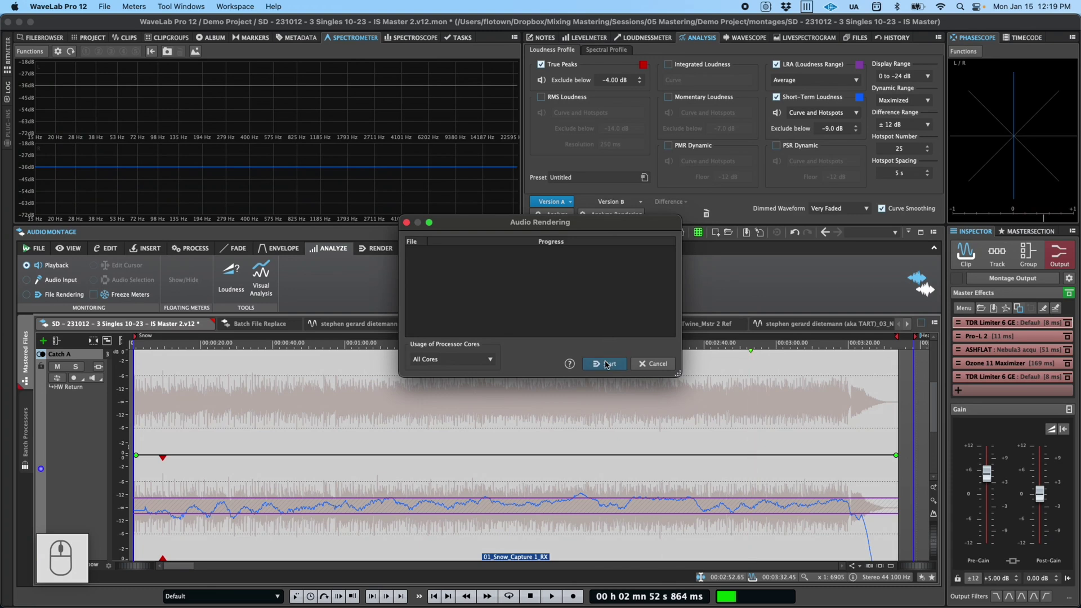
# Step: Render the track for analysis, set Version B's Graphics Dimming, and show Version B's loudness curve alone
pyautogui.click(607, 365)
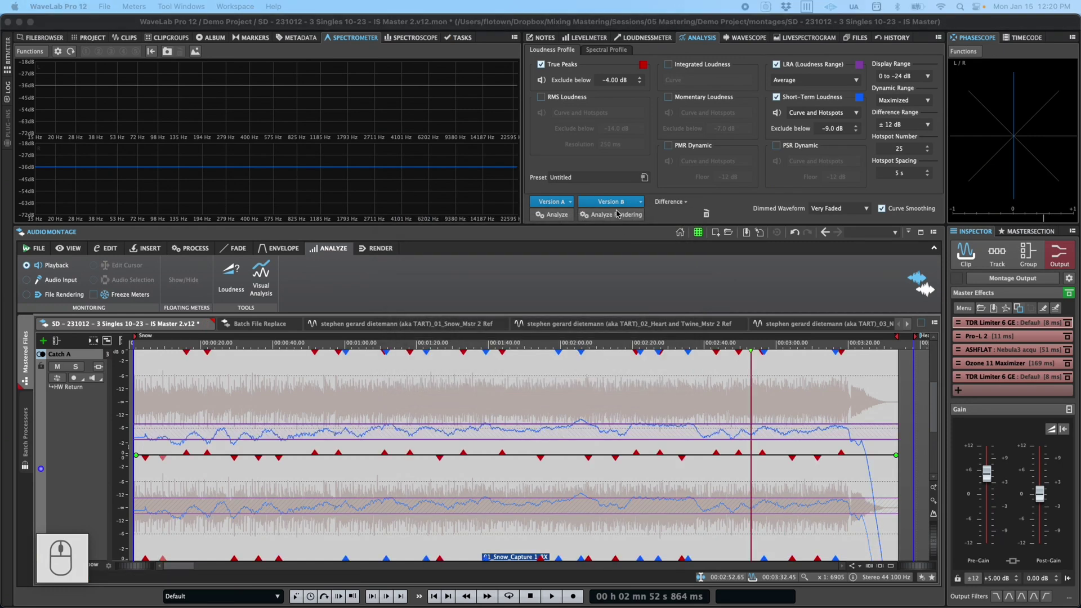
pyautogui.click(642, 203)
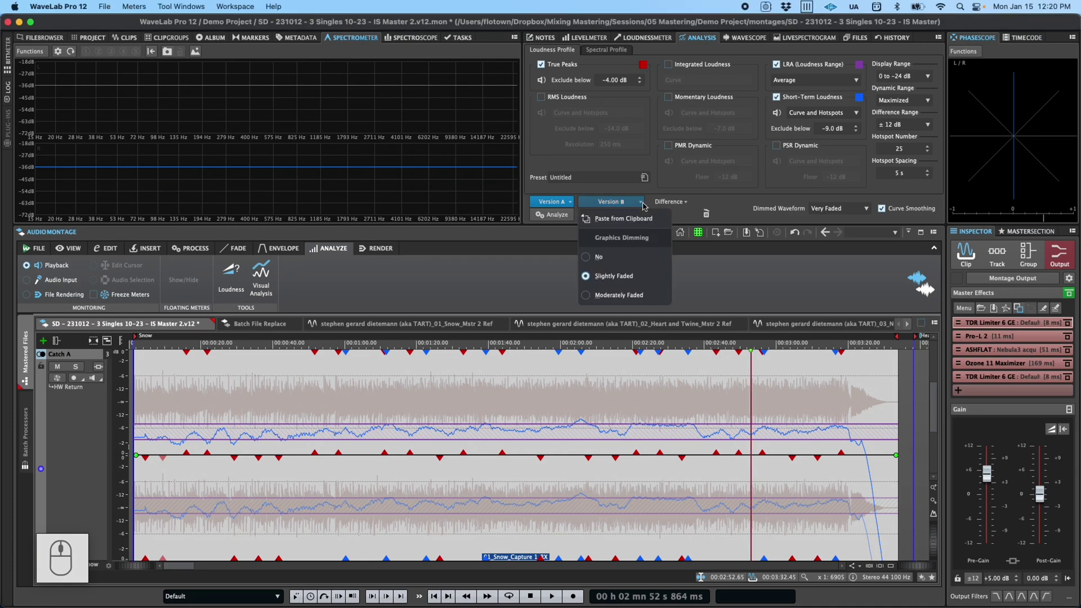
pyautogui.click(624, 297)
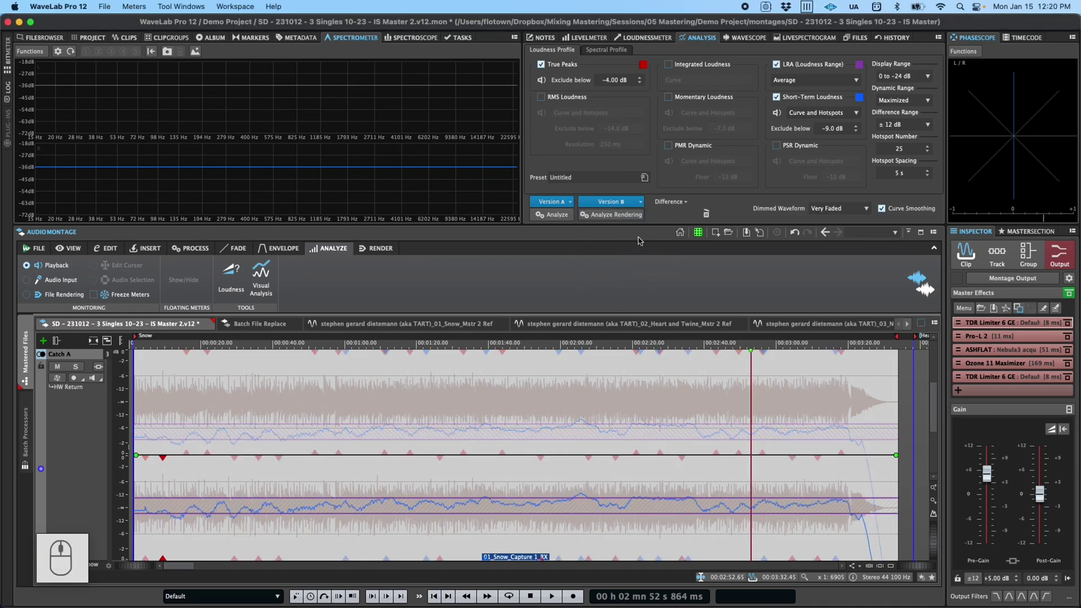
pyautogui.click(590, 204)
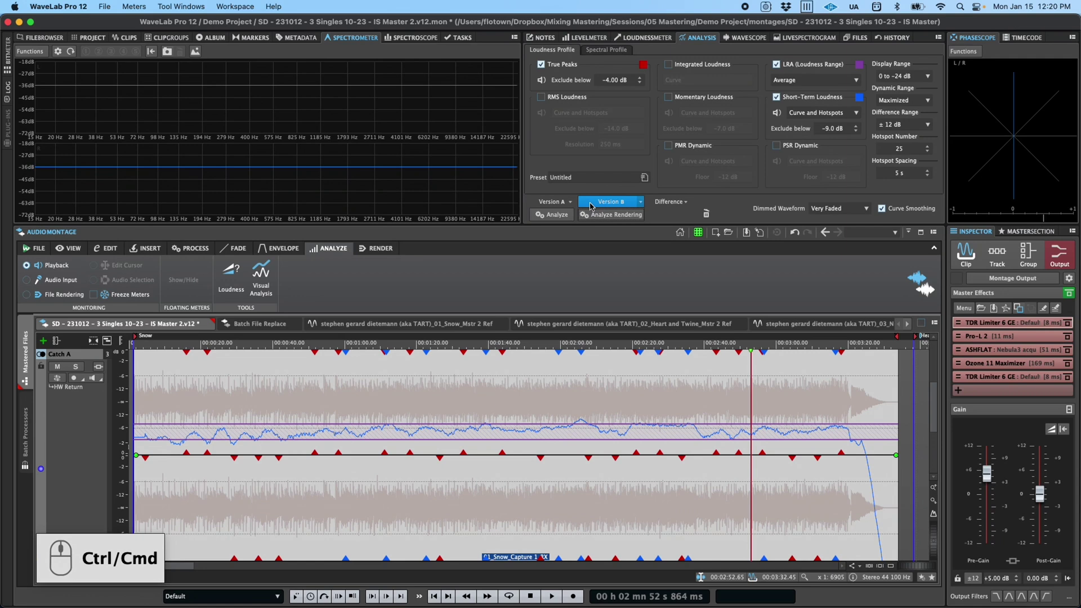
pyautogui.keyDown('super'); pyautogui.click(590, 205); pyautogui.keyUp('super')
# Step: Show the Version A/B difference and add RMS loudness curves to the analysis
pyautogui.click(678, 203)
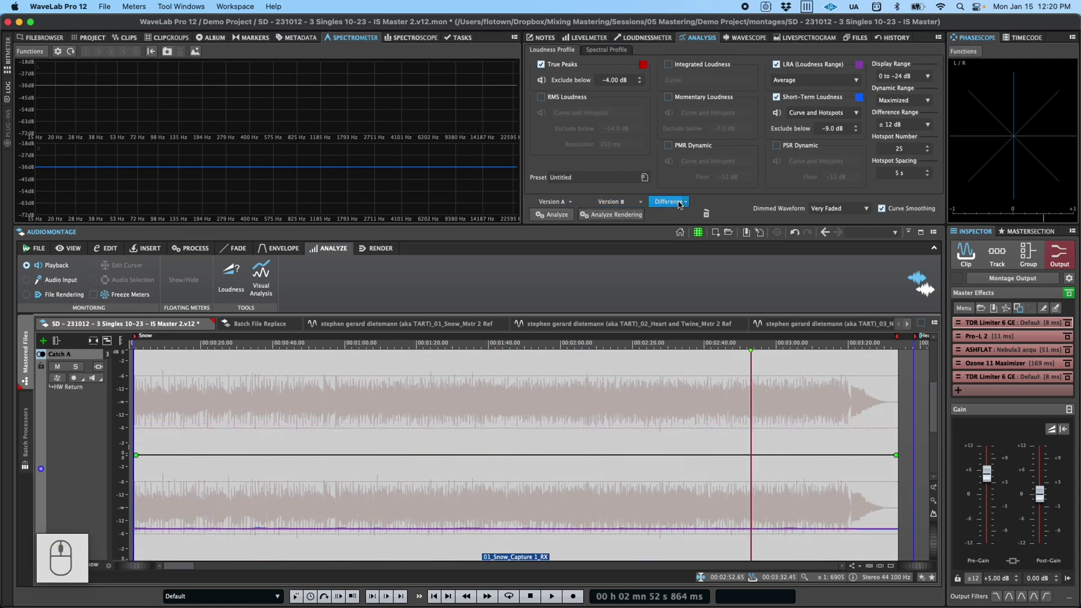
pyautogui.click(686, 202)
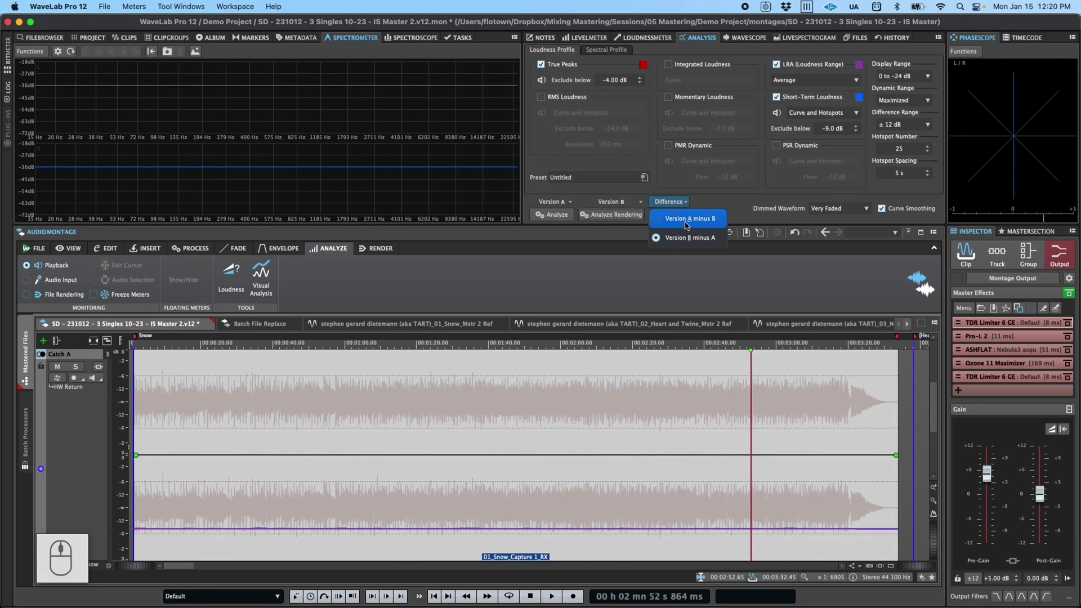
pyautogui.click(543, 97)
pyautogui.click(541, 96)
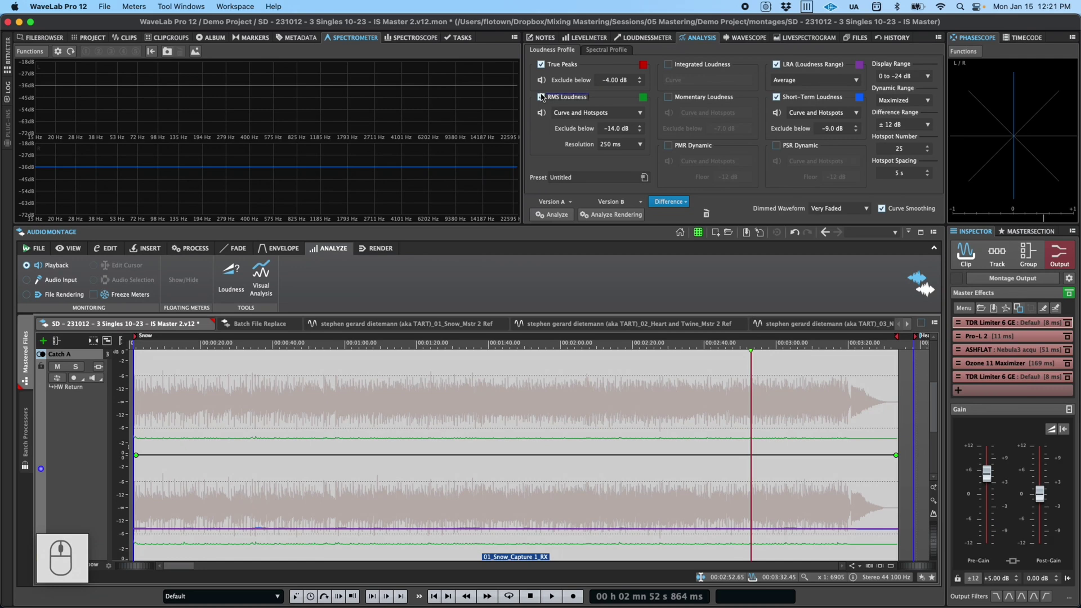
# Step: Copy the Version A analysis into Version B, then clear all loudness analysis results
pyautogui.click(570, 204)
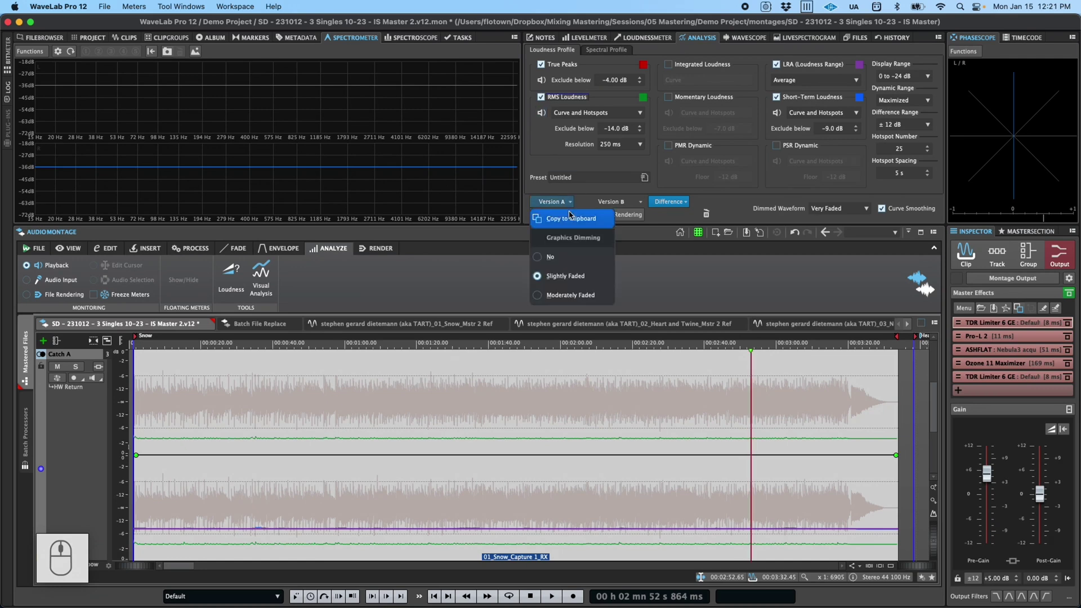
pyautogui.click(590, 217)
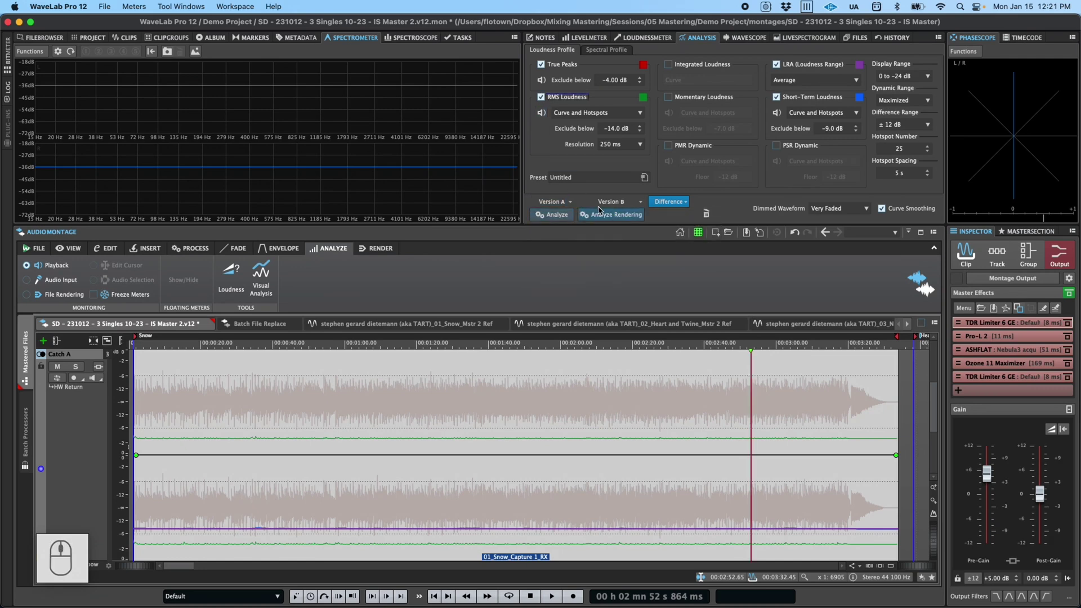
pyautogui.click(641, 203)
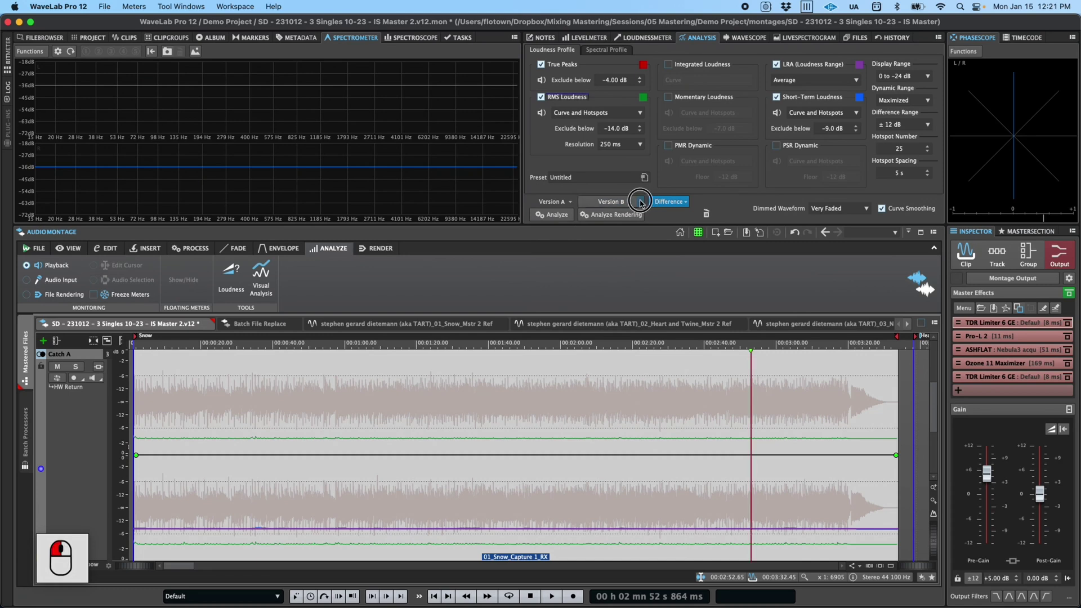
pyautogui.click(642, 226)
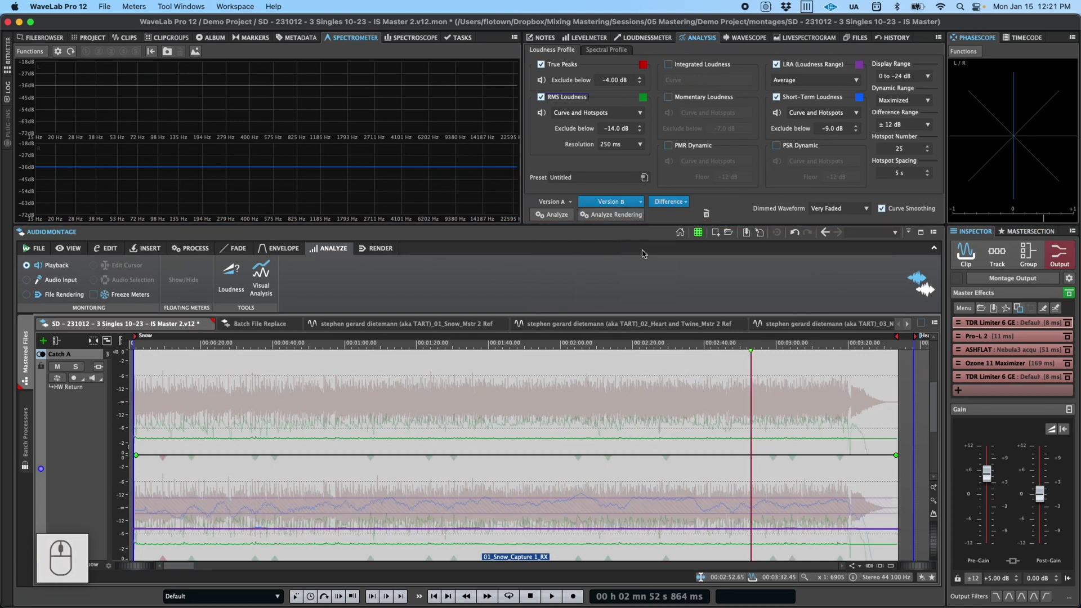
pyautogui.click(707, 215)
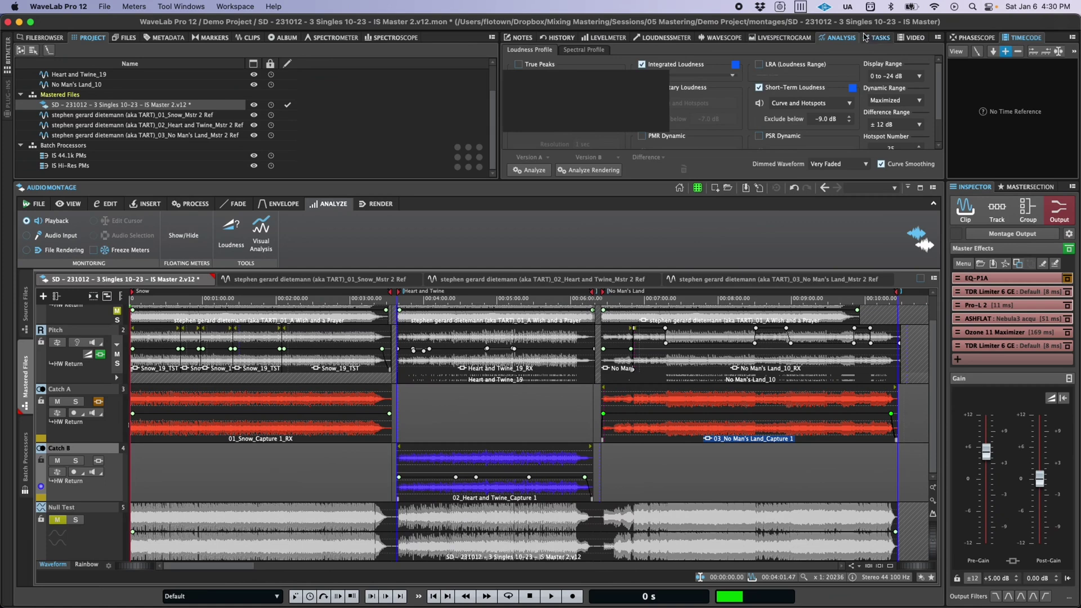
# Step: Turn on loudness normalization for the Flat and Pitch tracks and play the montage
pyautogui.click(871, 39)
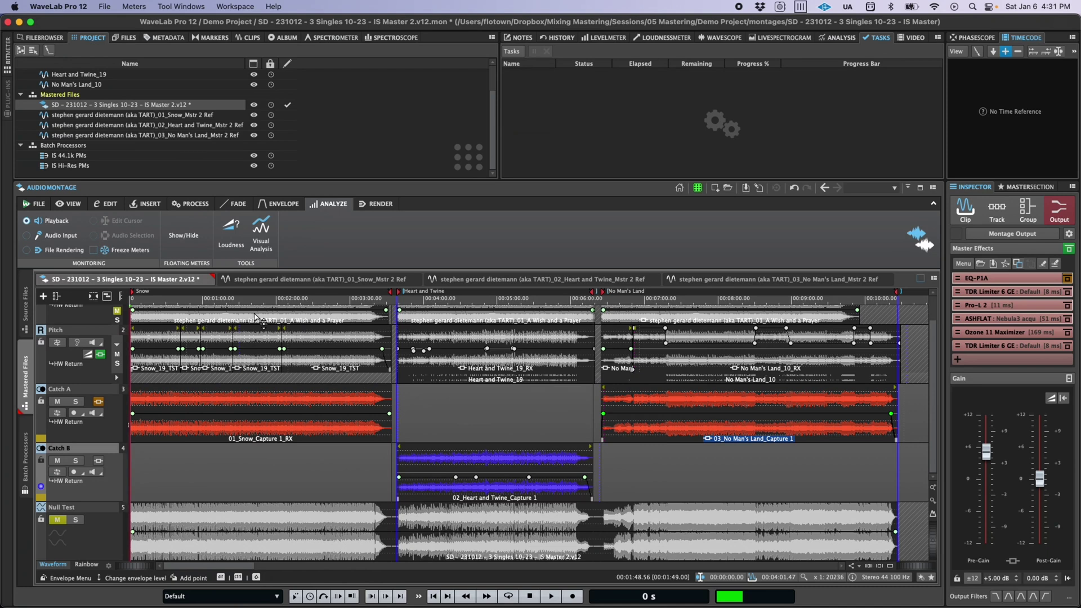
pyautogui.scroll(1, 91, 380)
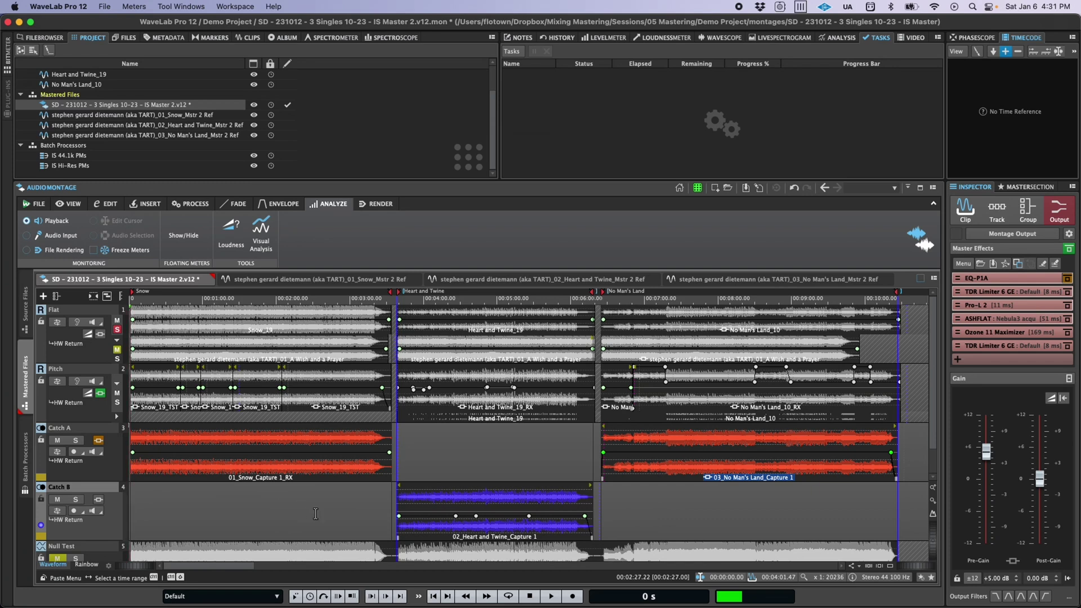
pyautogui.click(88, 394)
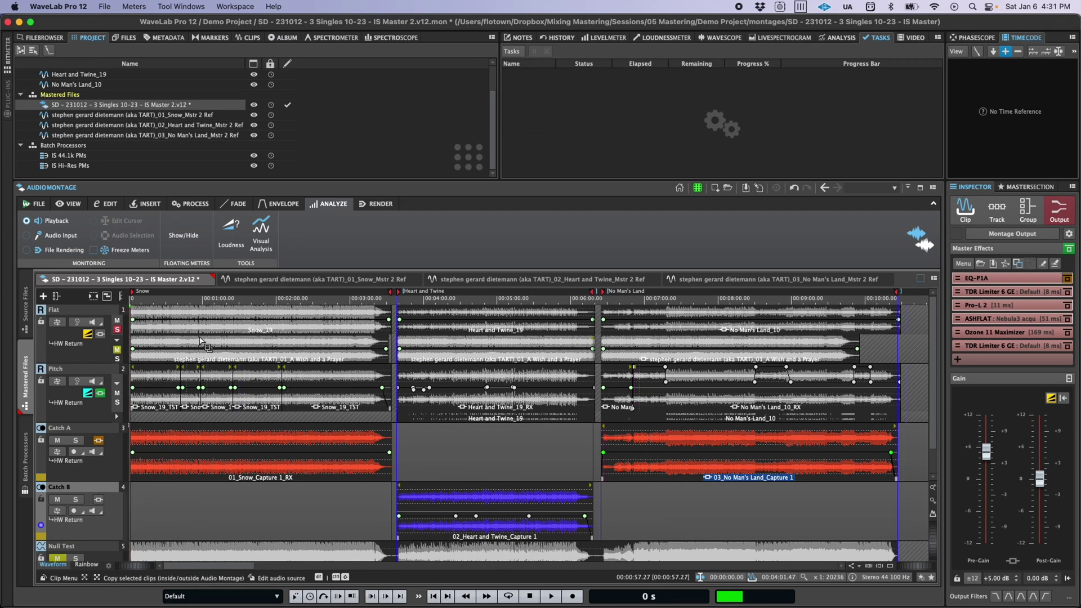
pyautogui.press('space')
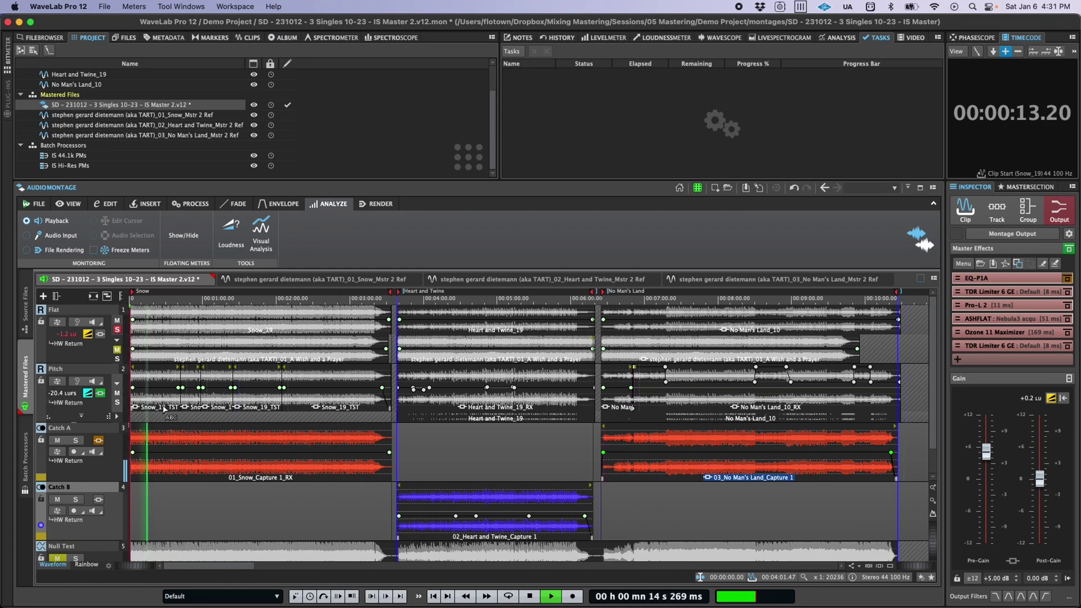
# Step: Show output and Flat track compensation in dB, then update the loudness correction gains
pyautogui.click(1031, 399)
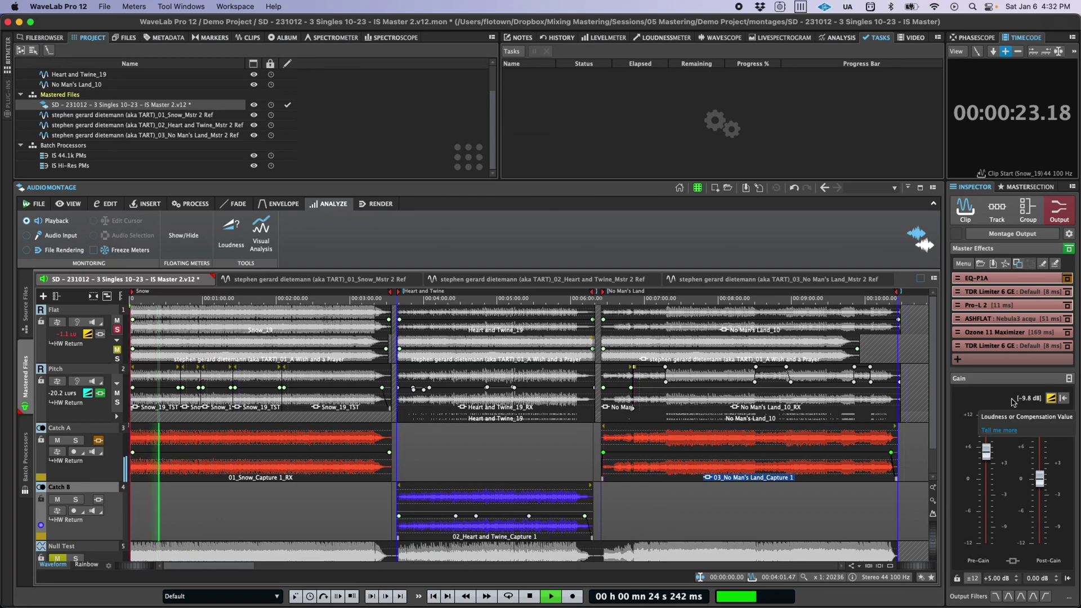
pyautogui.click(69, 334)
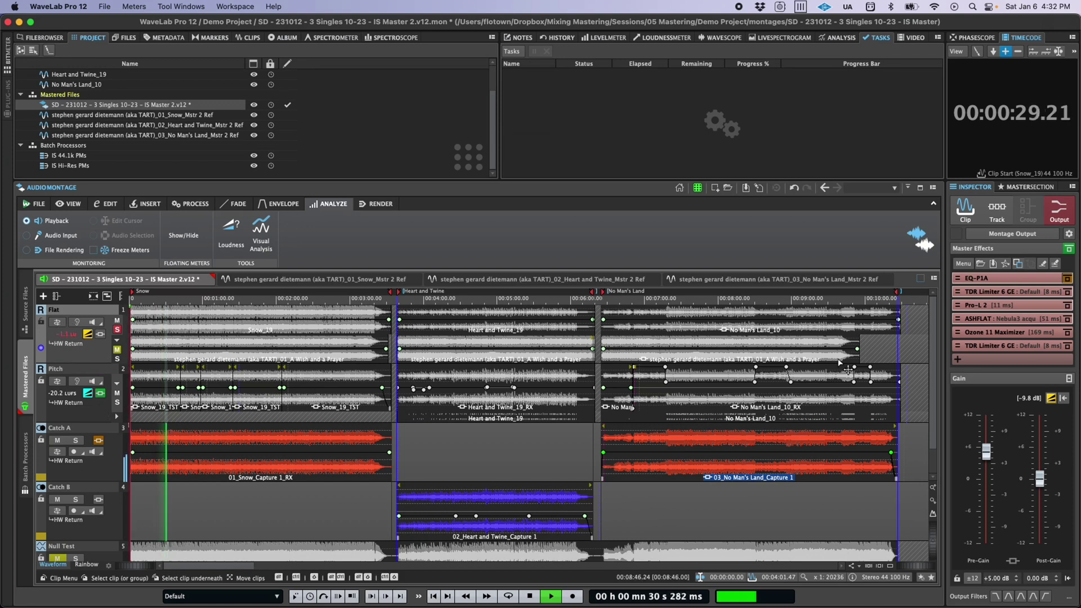
pyautogui.click(1063, 399)
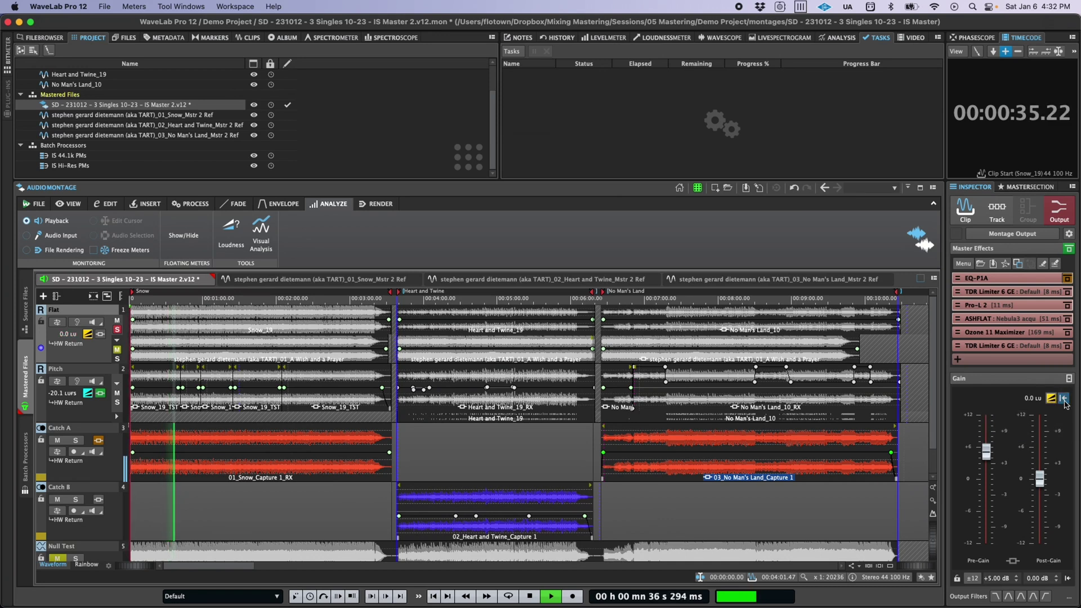
pyautogui.press('super+comma')
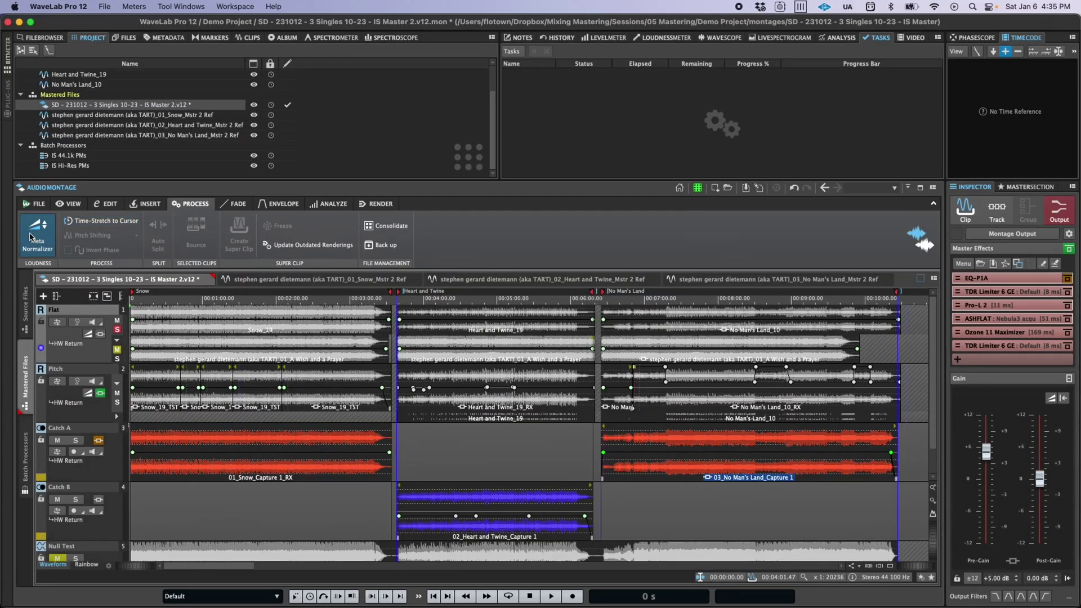
# Step: Open the Loudness Meta Normalizer and keep clips on Set Specific Loudness at -18.00 LUFS
pyautogui.click(32, 237)
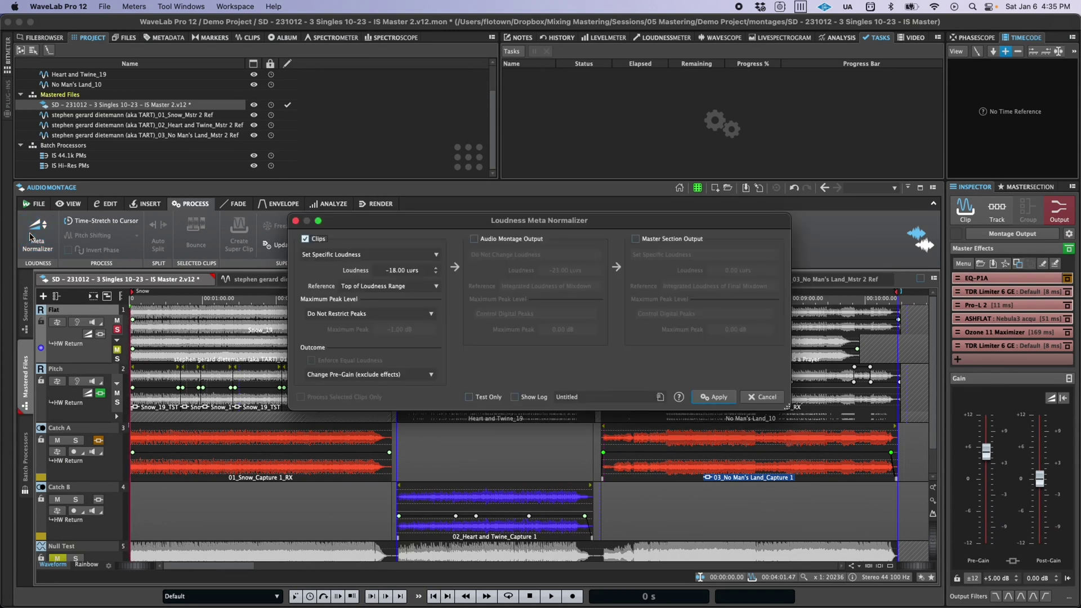
pyautogui.click(431, 257)
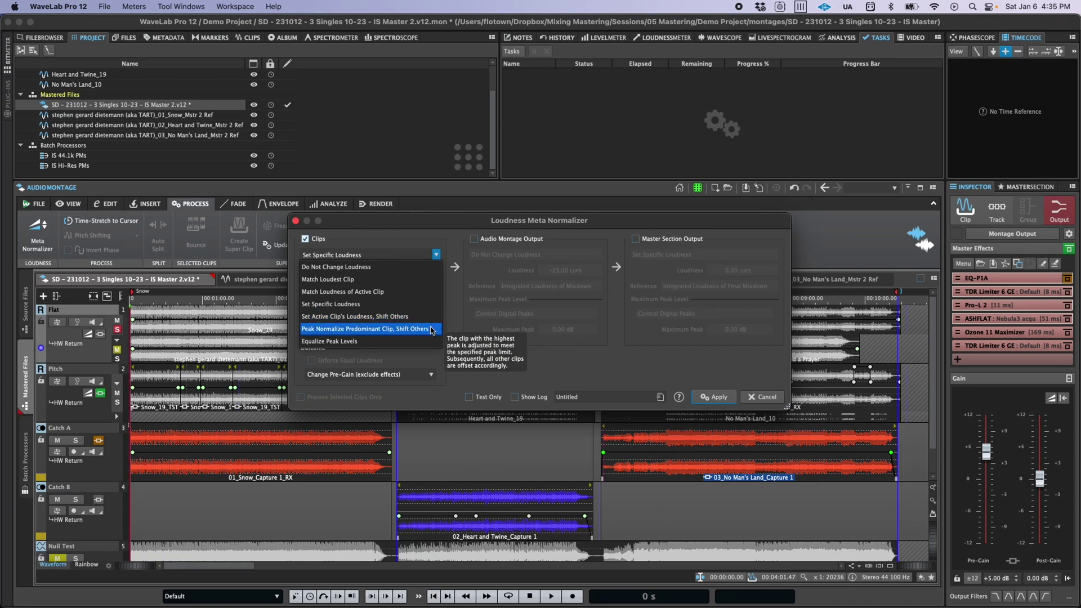
pyautogui.click(432, 361)
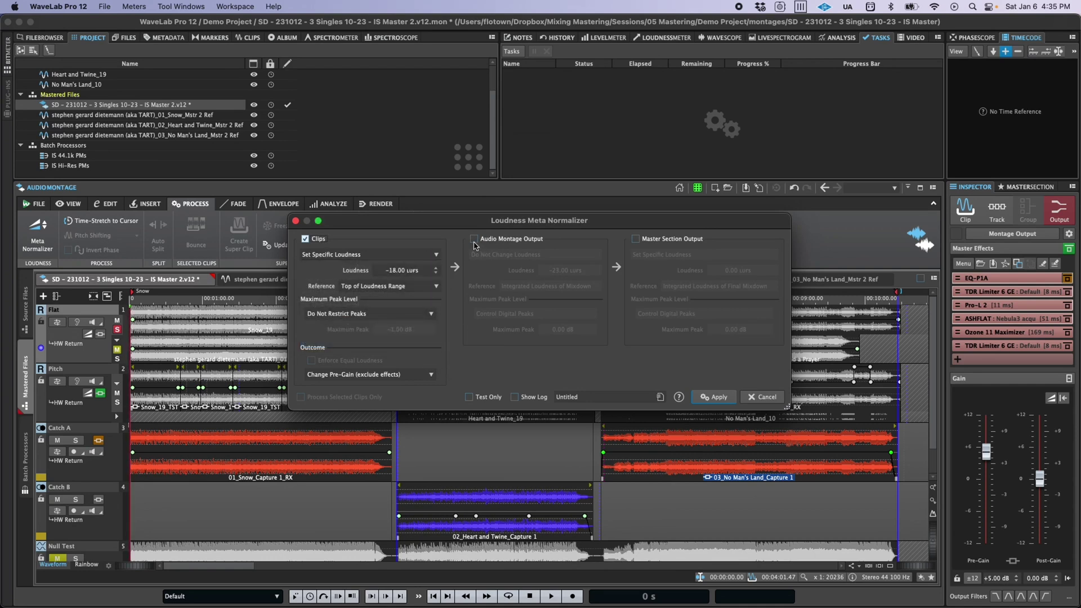
# Step: Enable Master Section Output and Audio Montage Output, keeping clips on Set Specific Loudness
pyautogui.click(636, 239)
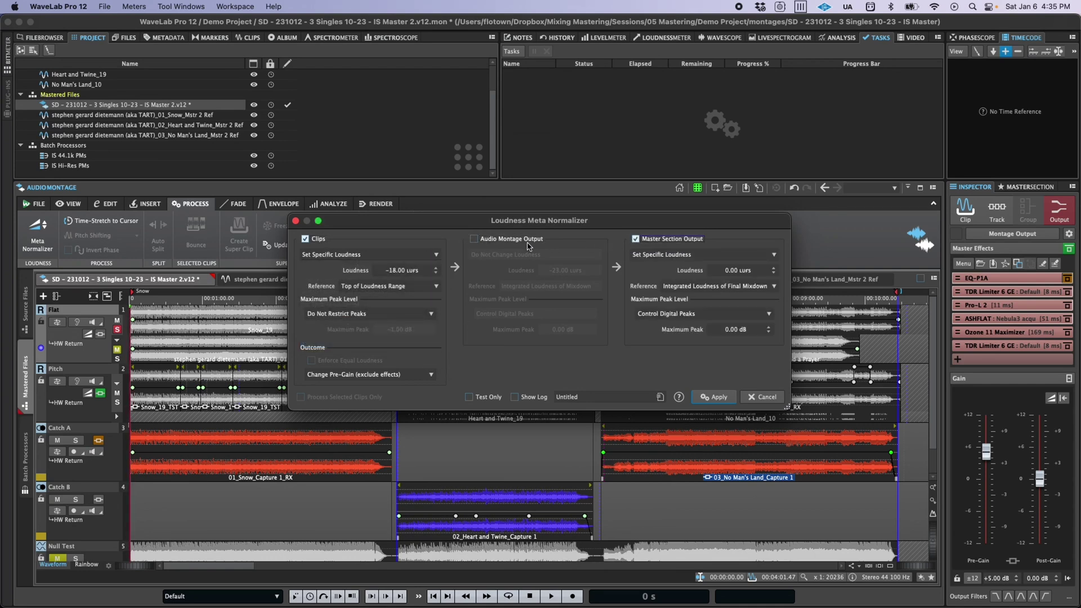
pyautogui.click(474, 239)
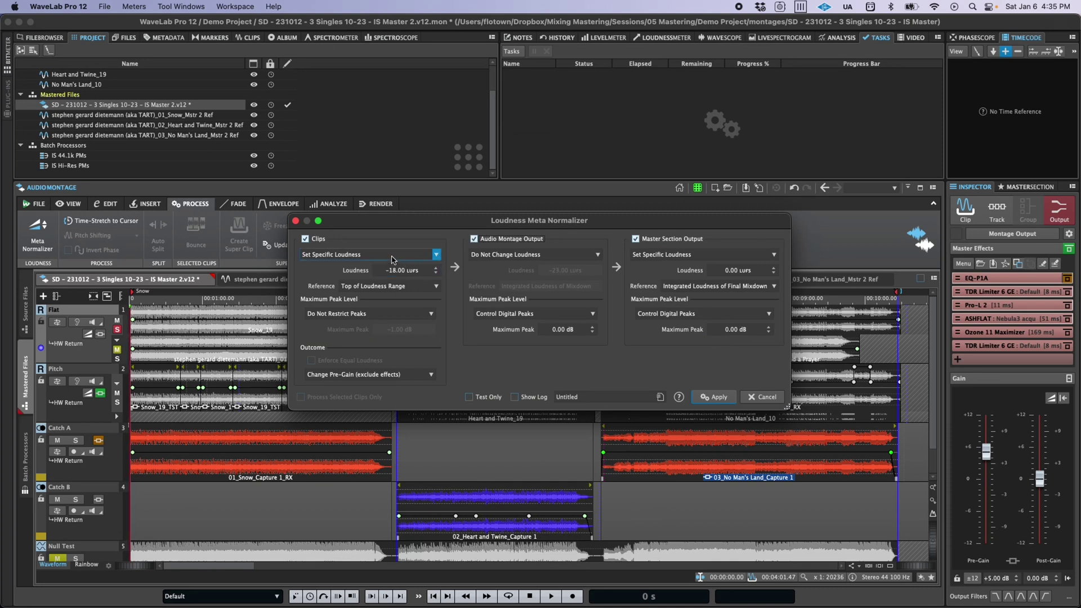
pyautogui.click(437, 255)
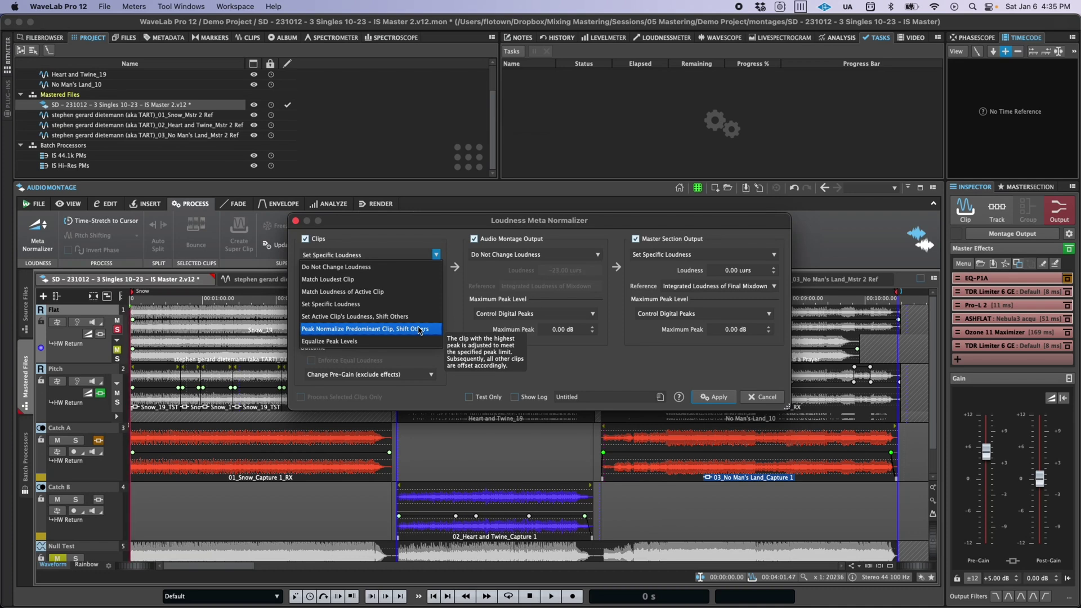
pyautogui.click(411, 241)
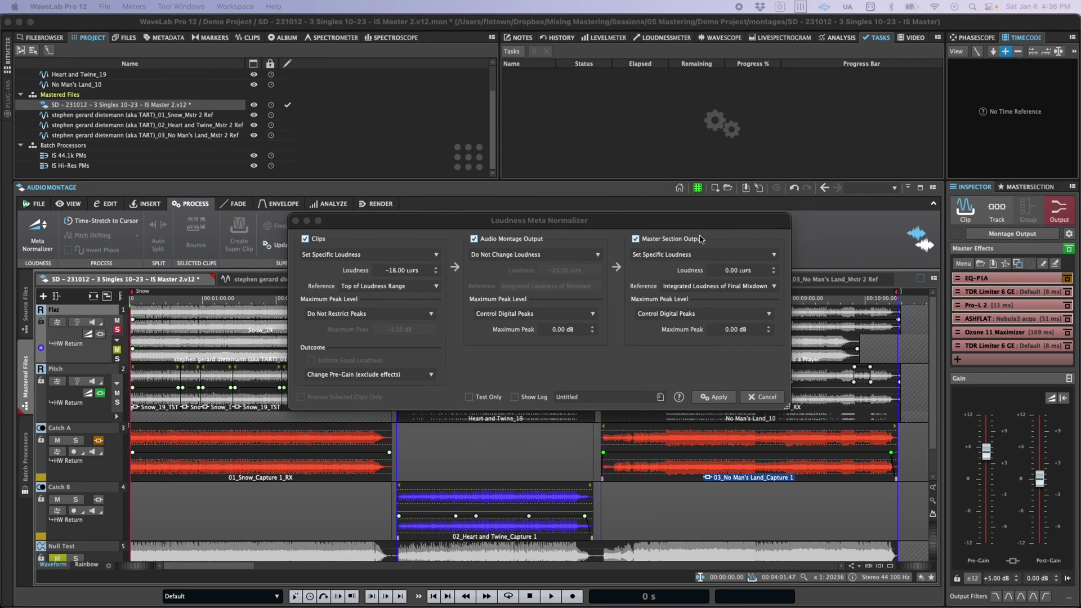
# Step: Set montage and master outputs to Normalize Peak Level, keeping Control Digital Peaks for the montage
pyautogui.click(598, 254)
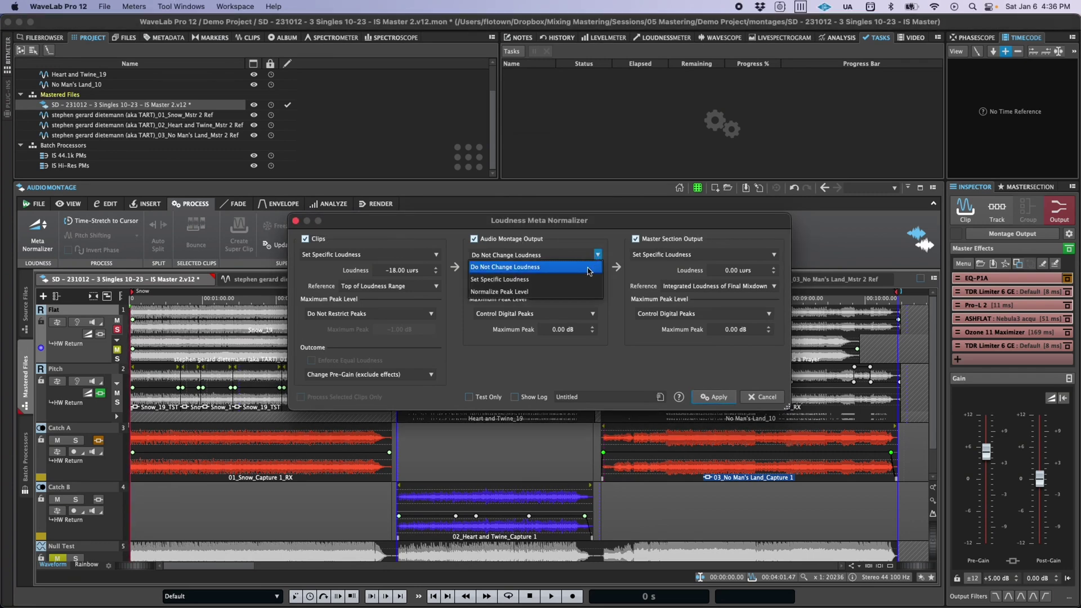
pyautogui.click(572, 292)
pyautogui.click(774, 254)
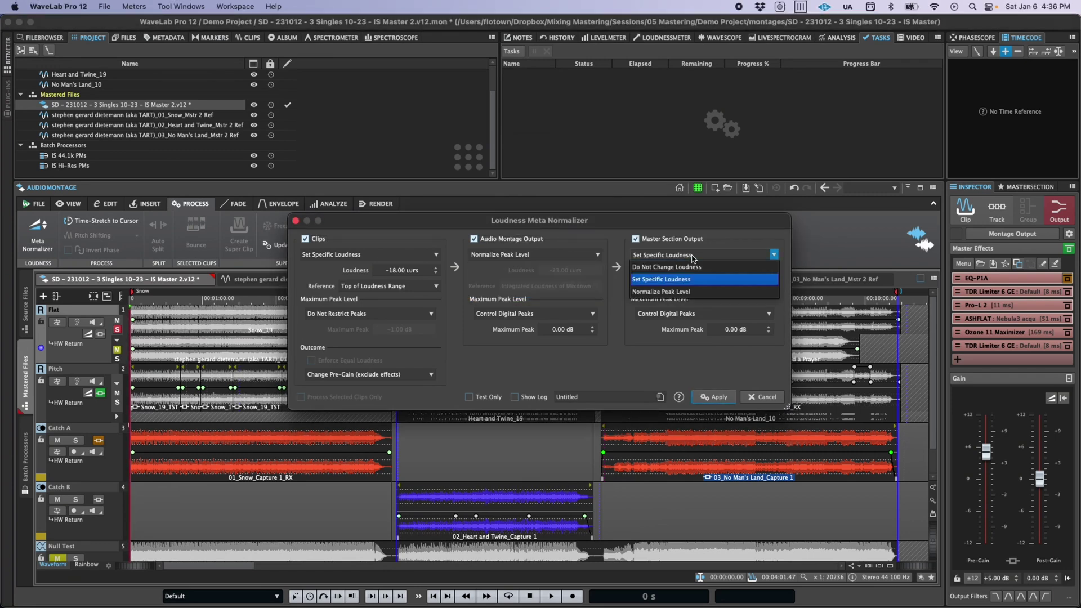
pyautogui.click(684, 292)
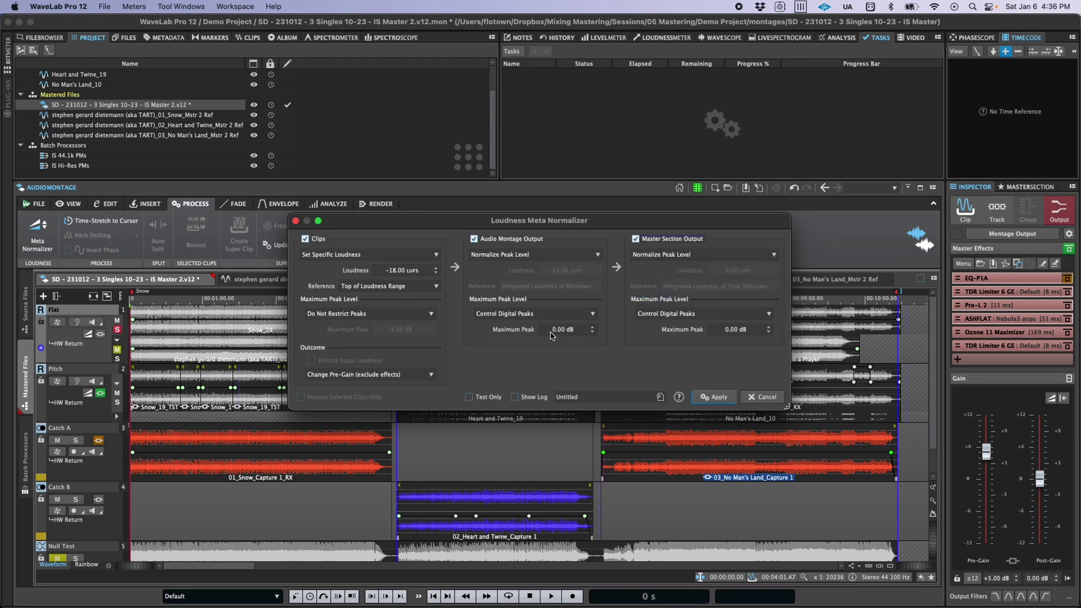
pyautogui.click(572, 313)
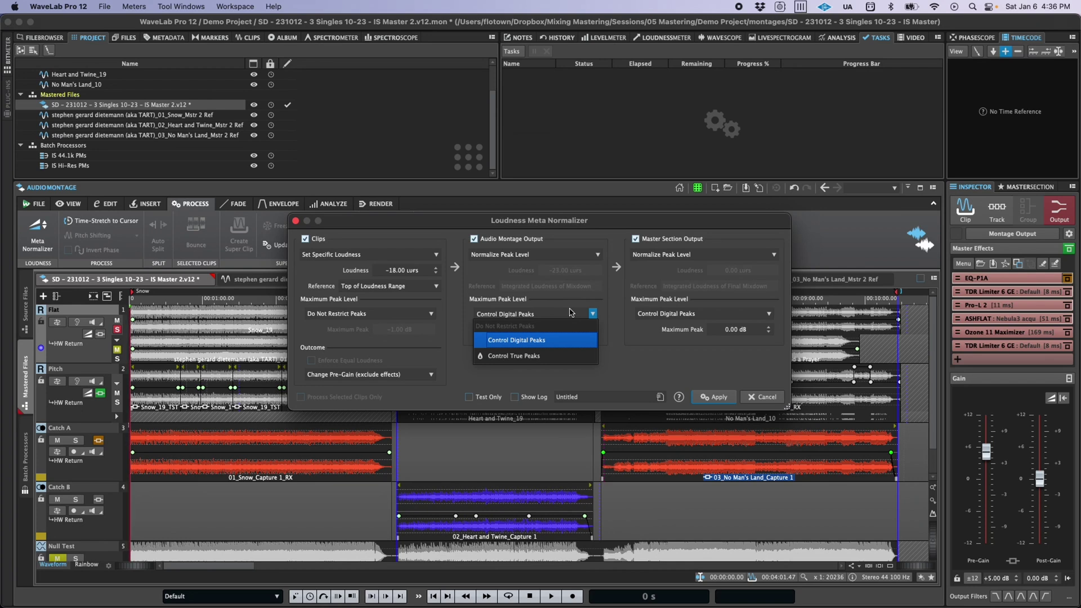
pyautogui.click(572, 313)
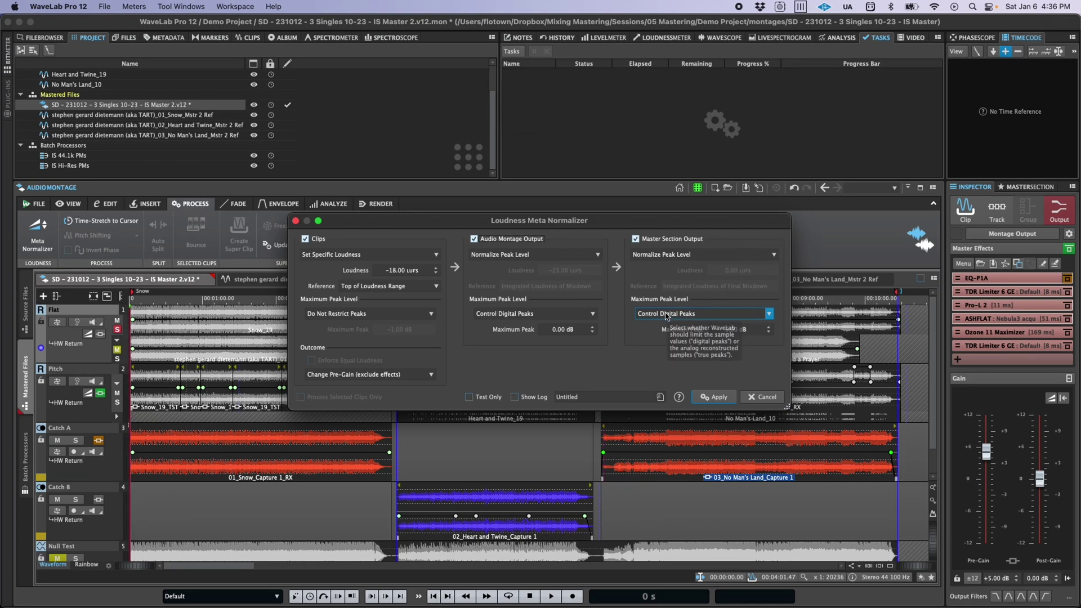
# Step: Switch the master output to Do Not Change Loudness and inspect the montage Maximum Peak value
pyautogui.click(692, 255)
pyautogui.click(665, 267)
pyautogui.click(665, 254)
pyautogui.click(665, 266)
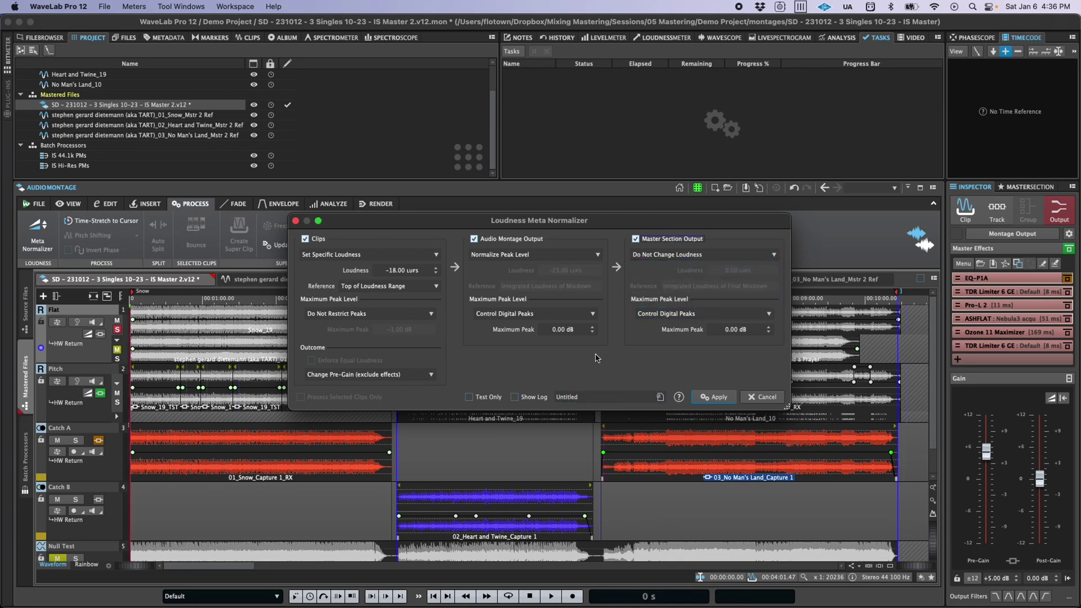
pyautogui.click(592, 333)
pyautogui.scroll(-5, 593, 332)
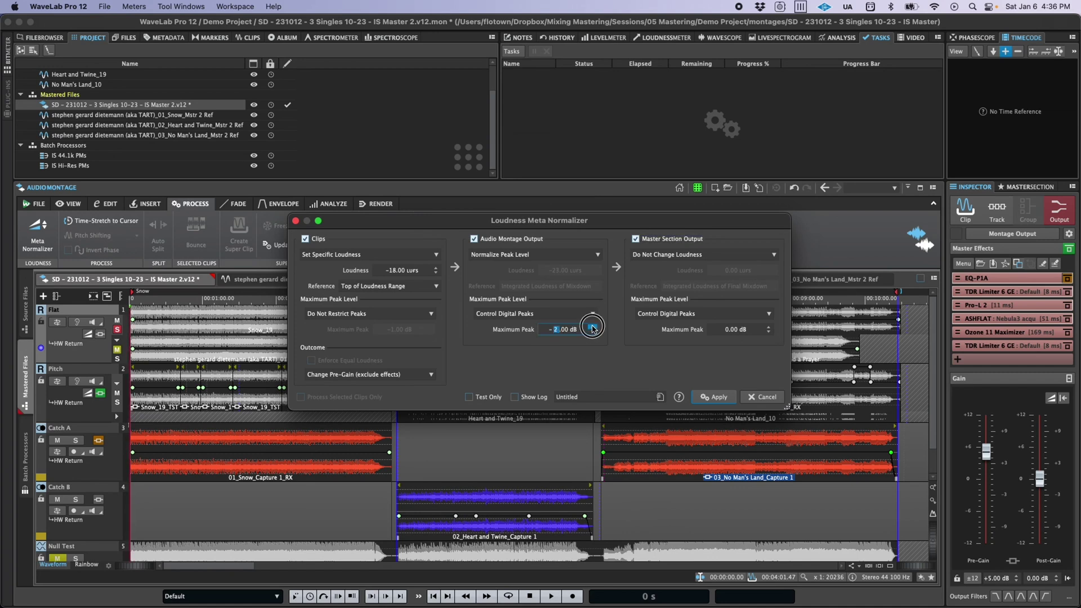
pyautogui.scroll(5, 593, 331)
# Step: Cancel the normalizer without applying and open the WaveLab Pro online help
pyautogui.click(754, 396)
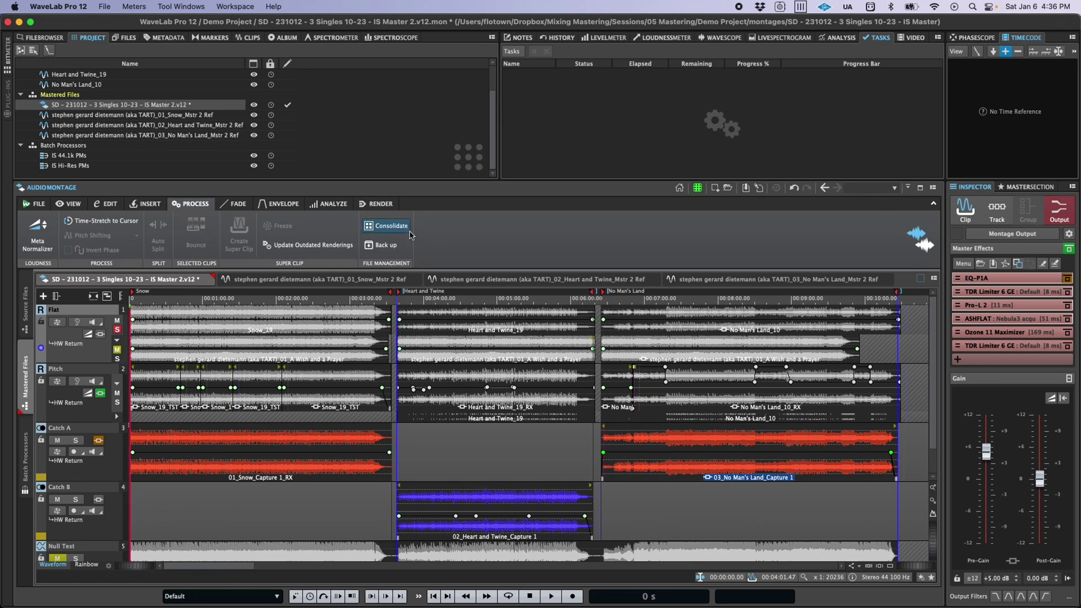
pyautogui.click(277, 8)
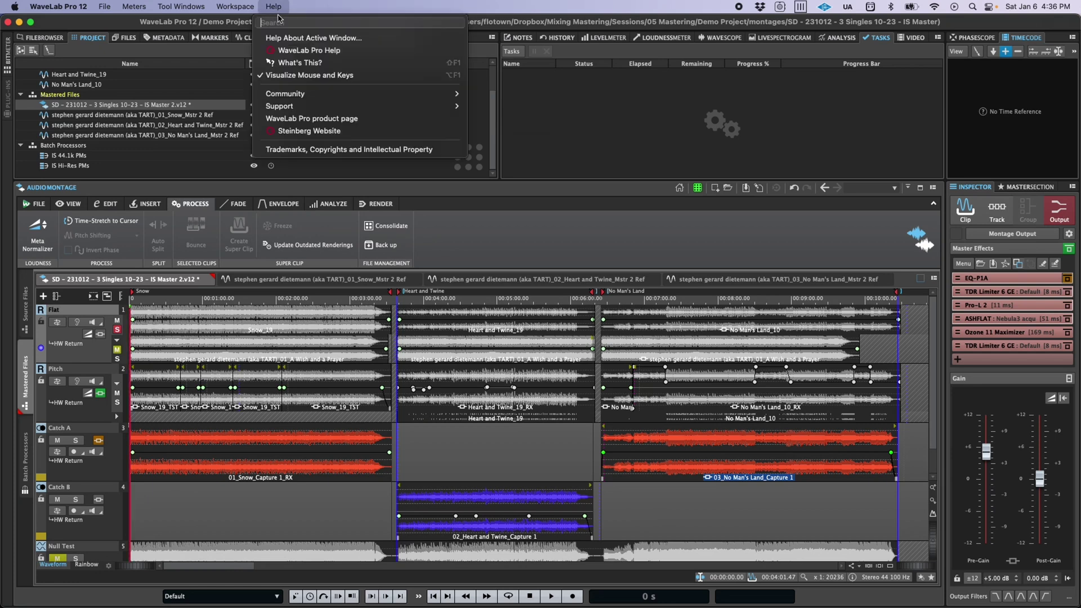
pyautogui.click(292, 52)
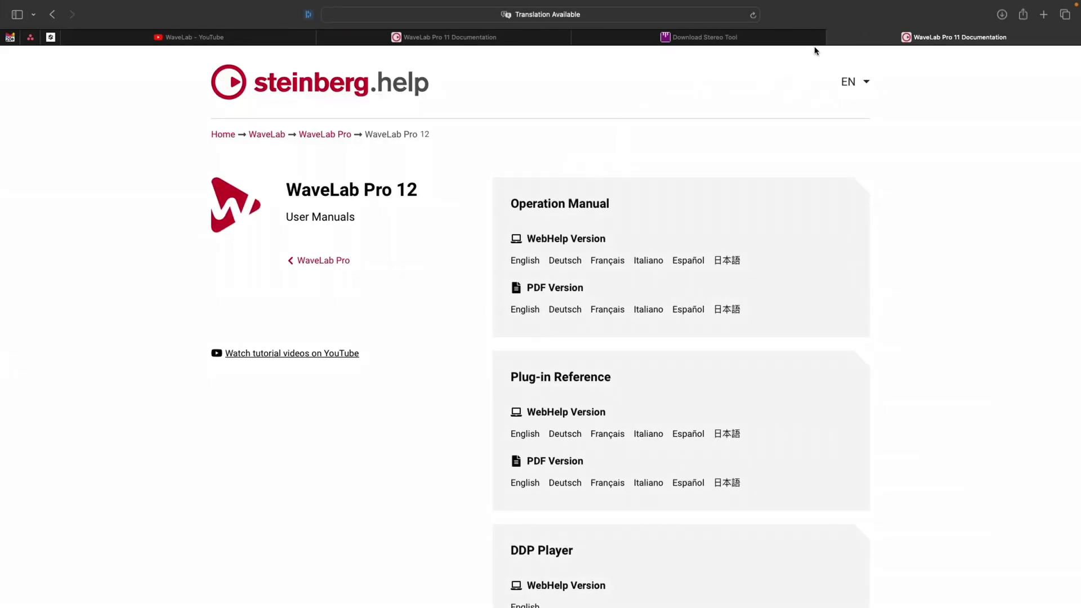
# Step: Switch to the WaveLab YouTube channel tab and browse the channel page
pyautogui.click(250, 42)
pyautogui.scroll(-15, 579, 272)
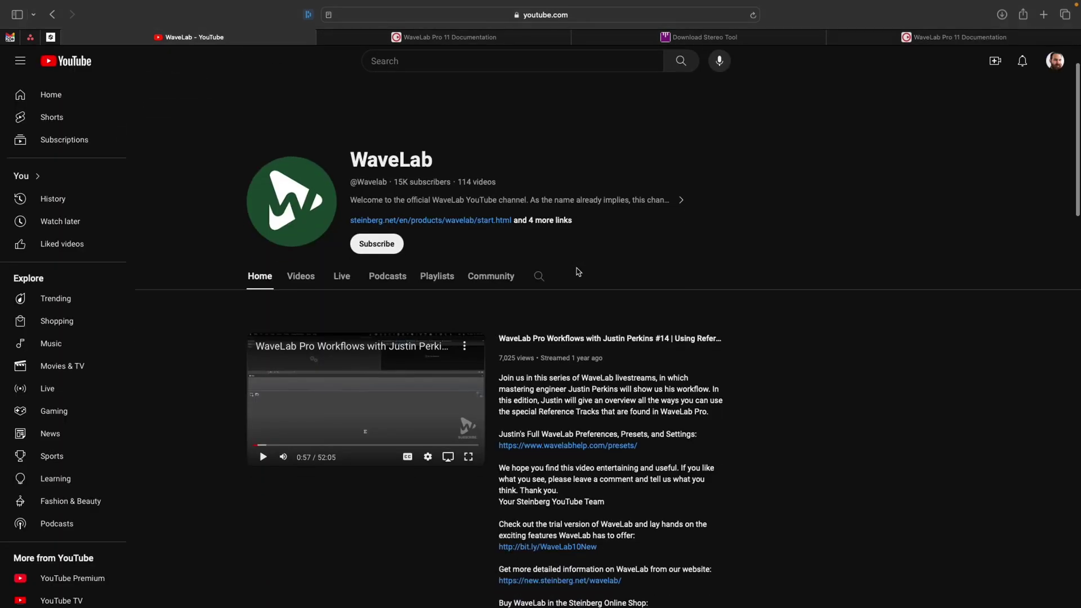
pyautogui.scroll(-1, 579, 272)
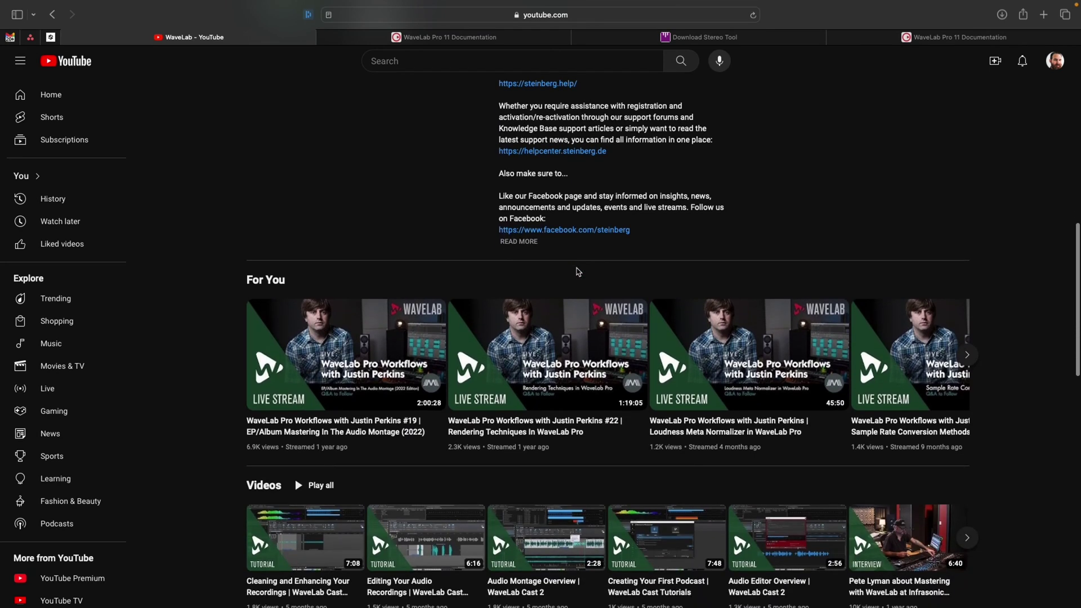
pyautogui.scroll(-5, 578, 272)
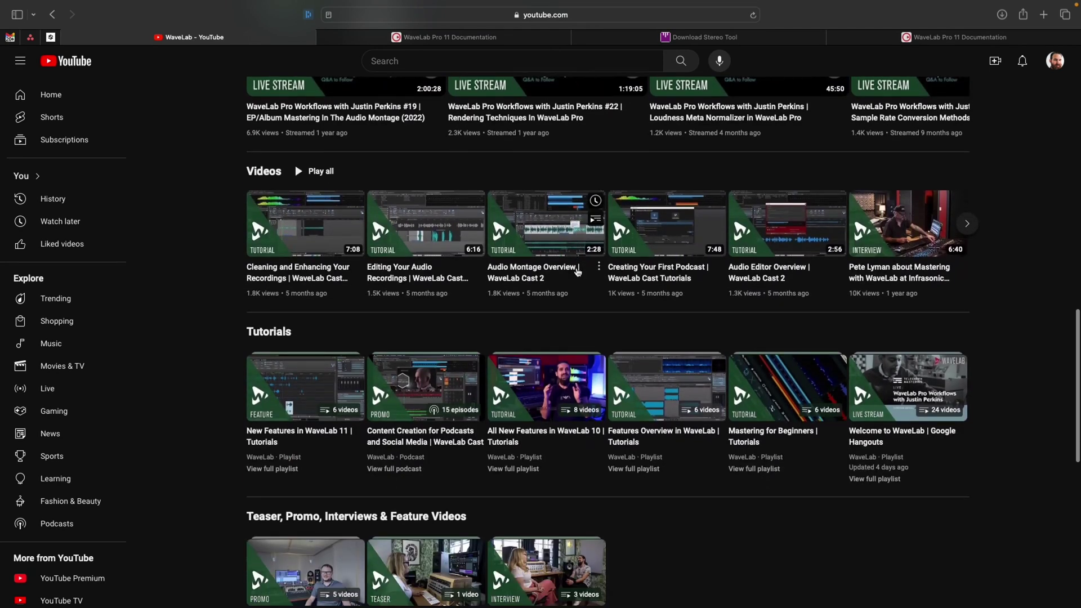
pyautogui.scroll(-4, 578, 272)
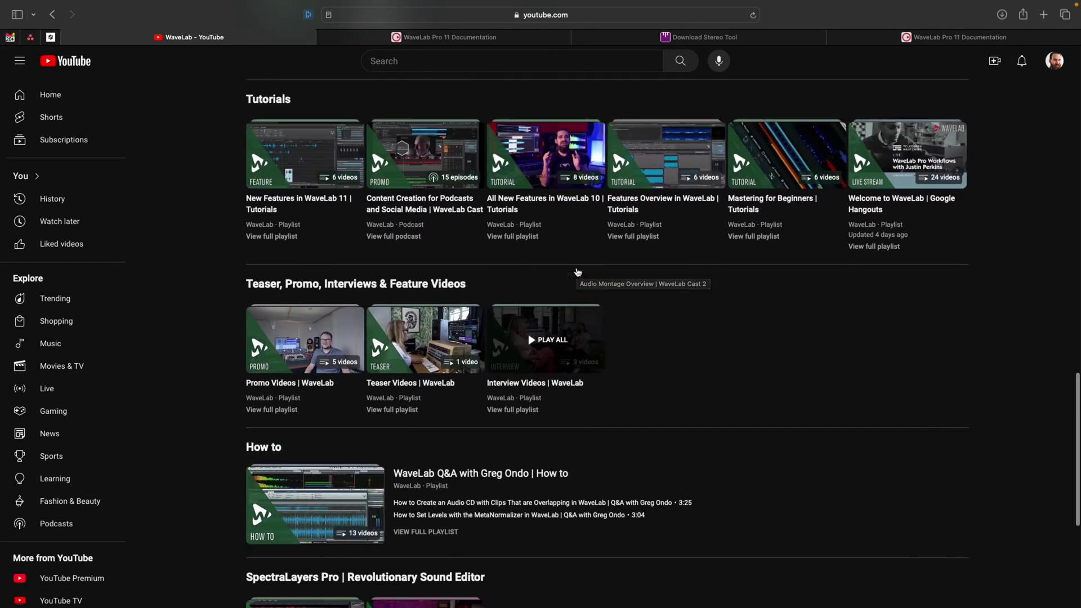
pyautogui.scroll(15, 578, 272)
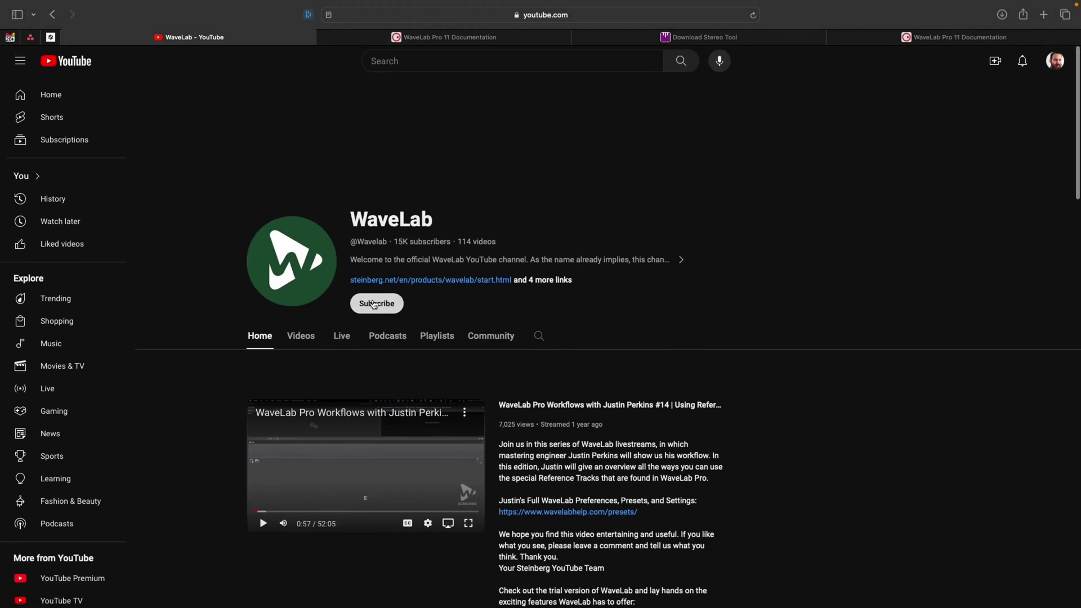
# Step: Subscribe to the WaveLab channel and set its notifications to All
pyautogui.click(362, 305)
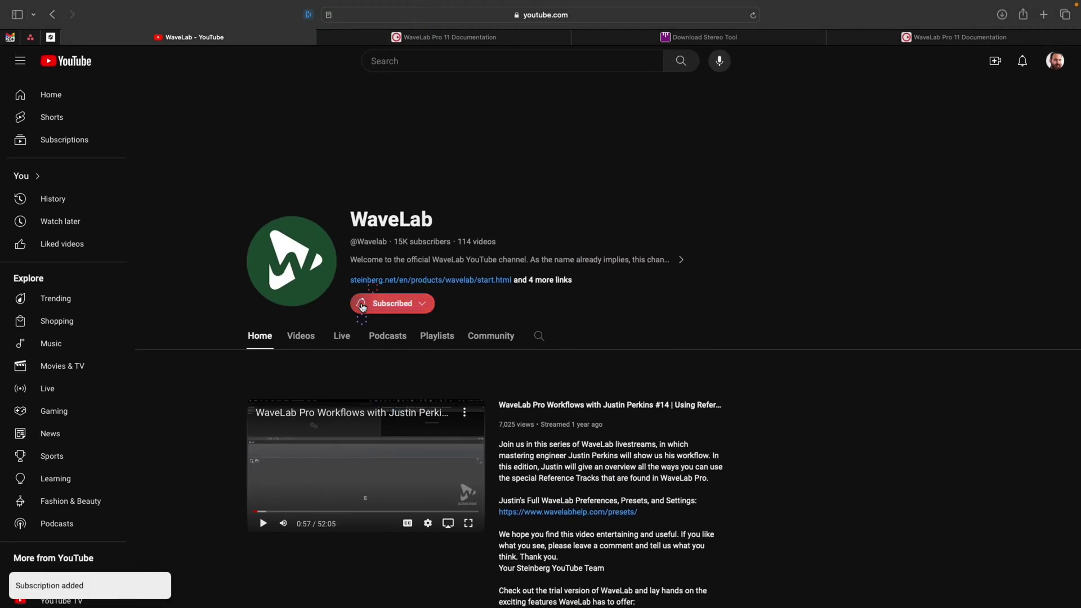
pyautogui.click(364, 306)
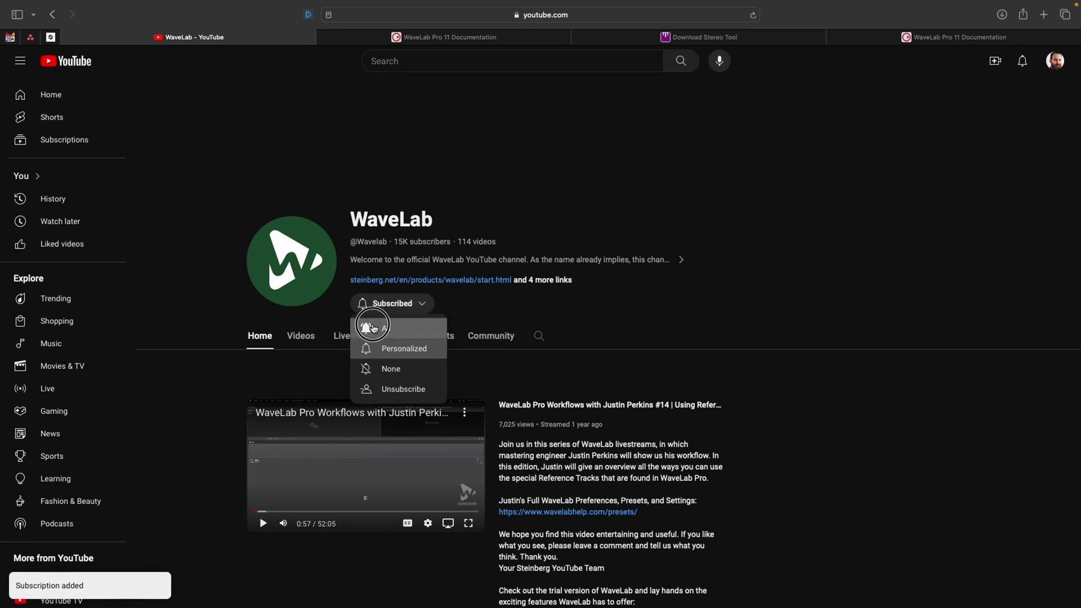
pyautogui.click(374, 325)
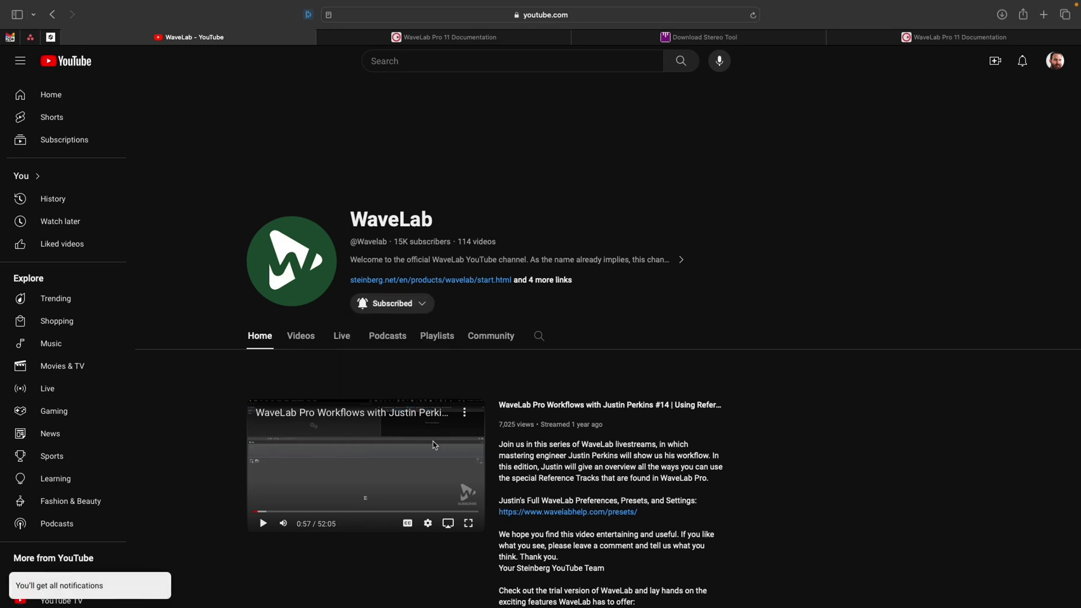